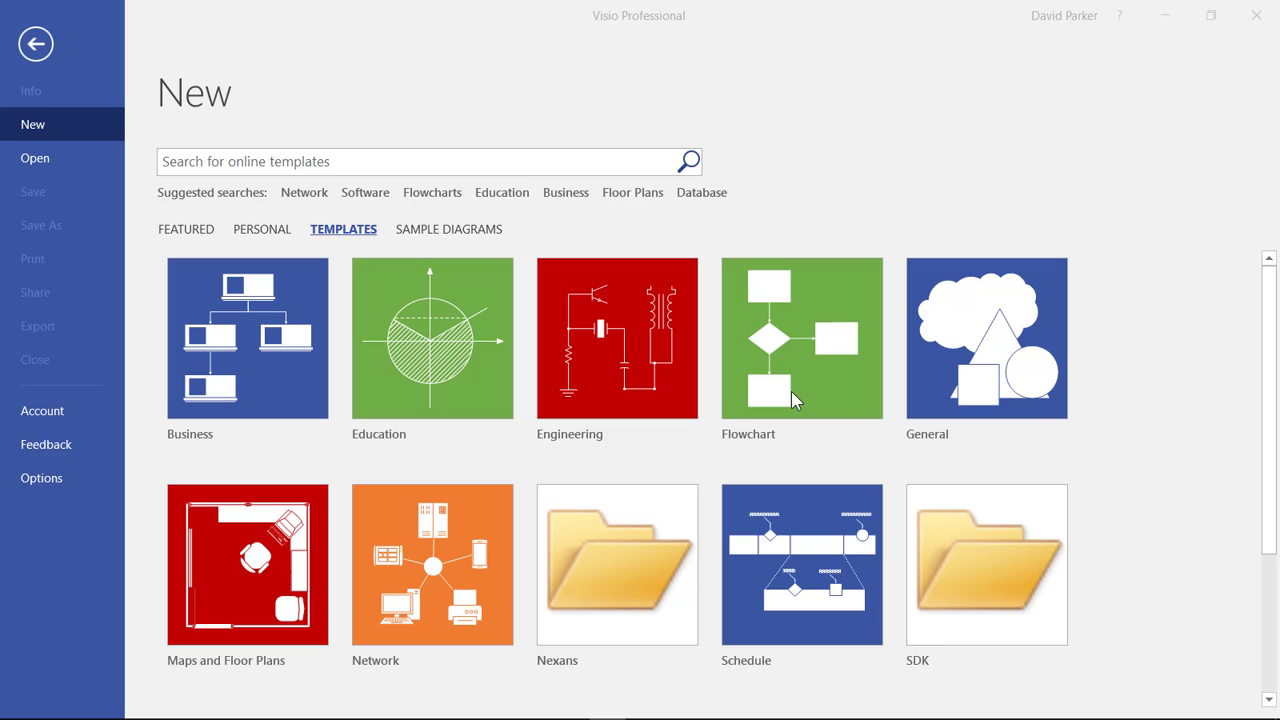
- Open the Flowchart category and preview the Cross-Functional Flowchart - Data Visualizer template
click(791, 391)
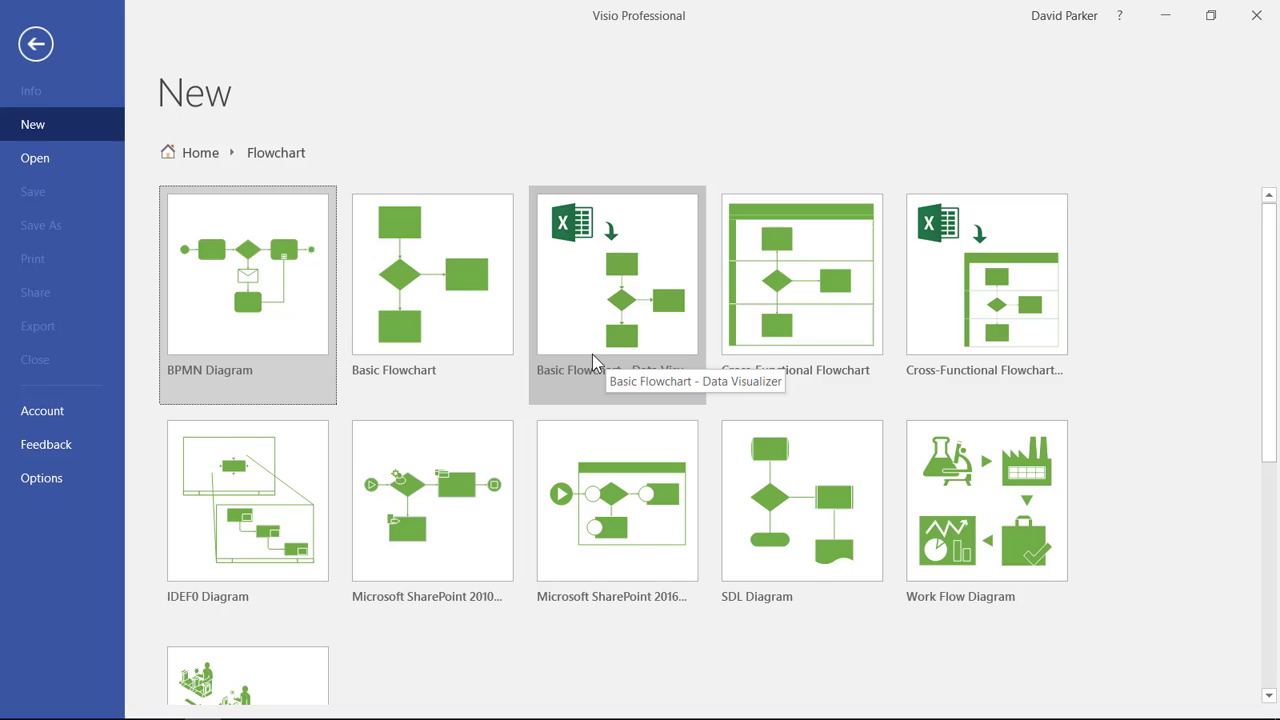
click(985, 340)
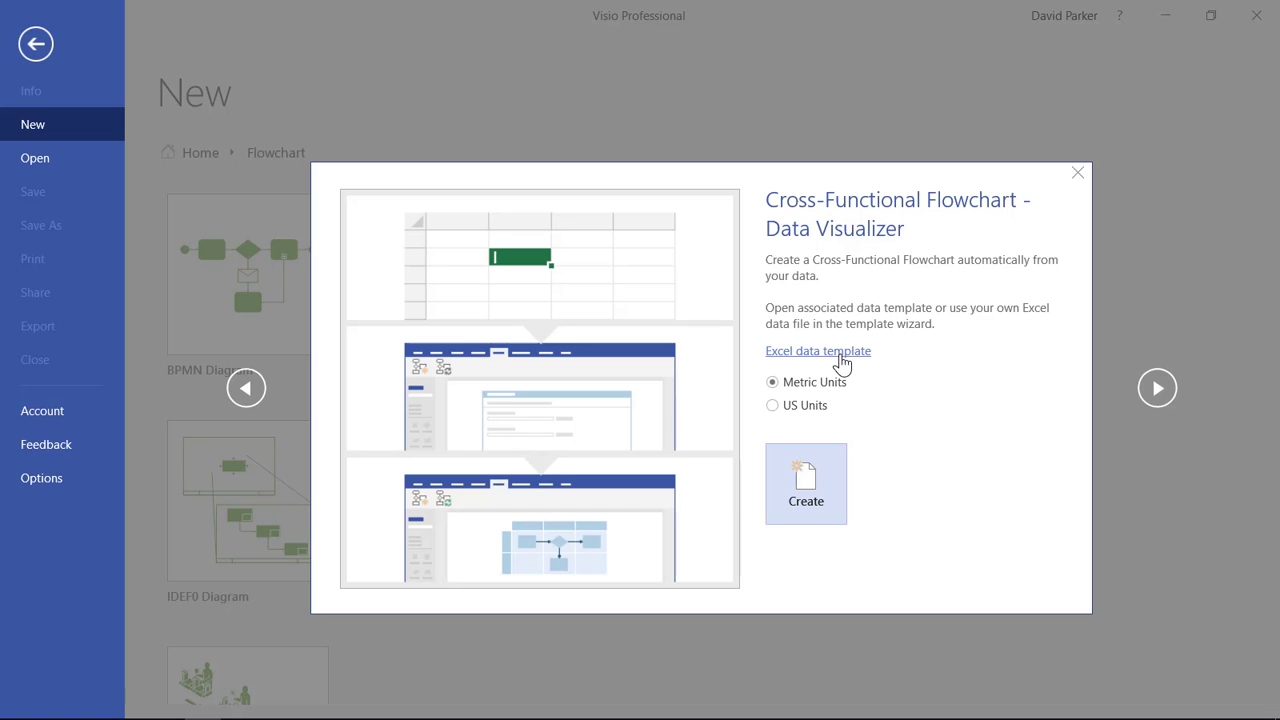
- Open the Excel data template, then read the intro sheet and the Understand the Process Map table
click(838, 354)
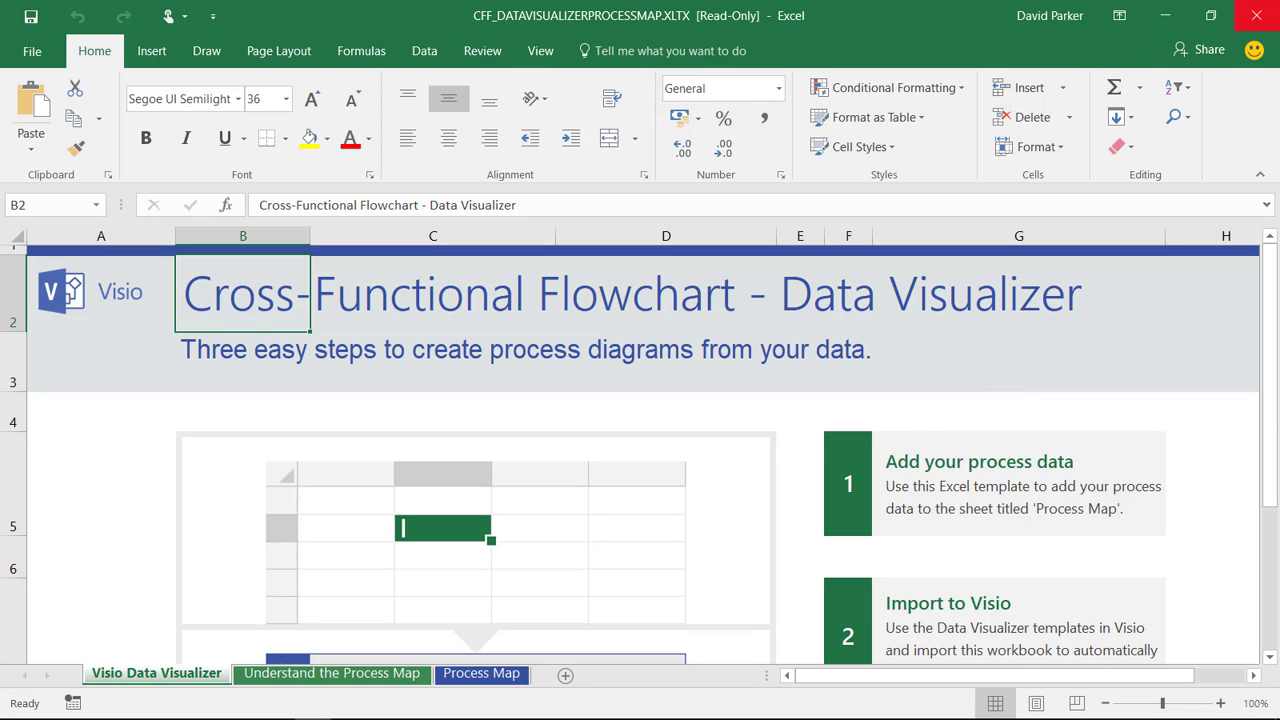
drag(1270, 416, 1272, 524)
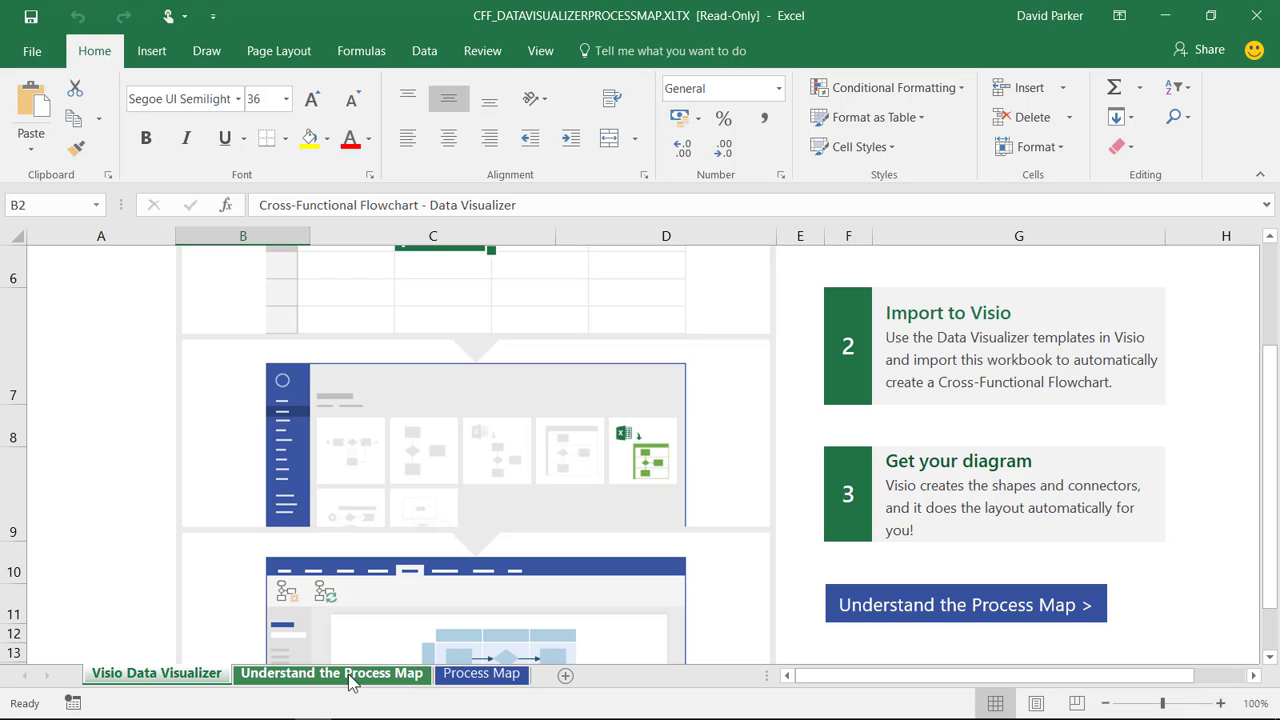
click(348, 674)
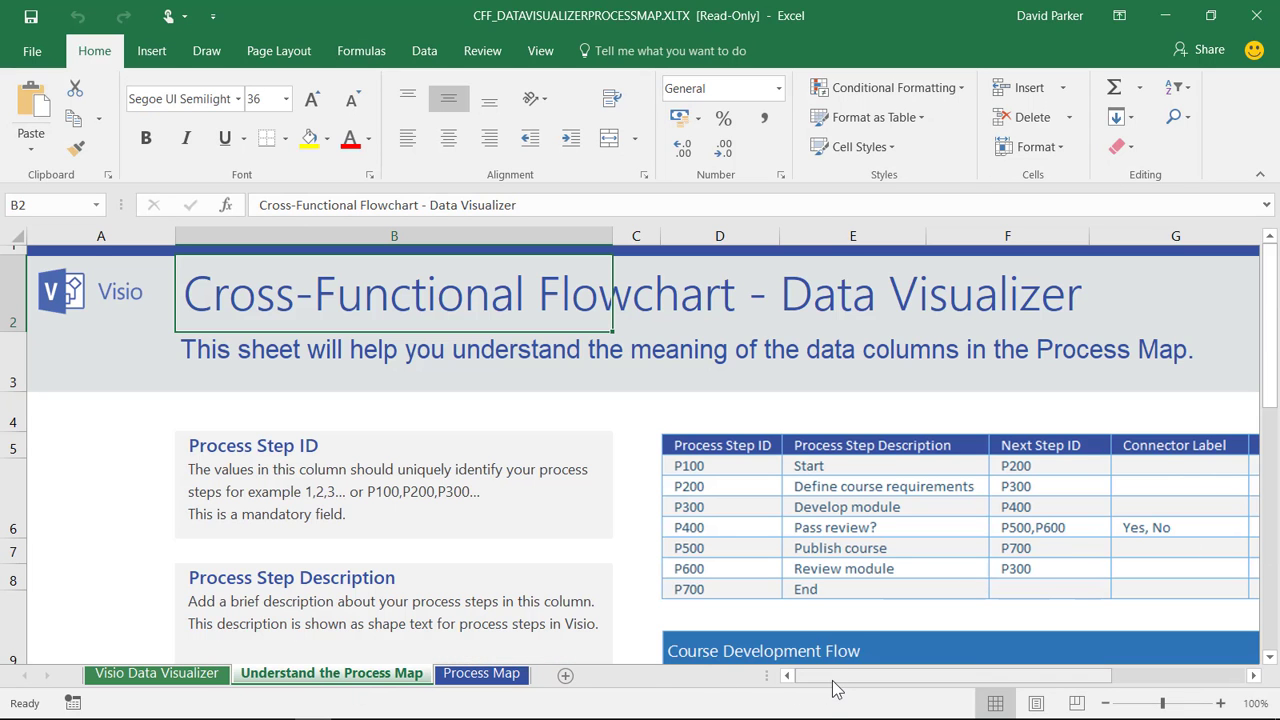
drag(836, 688, 914, 685)
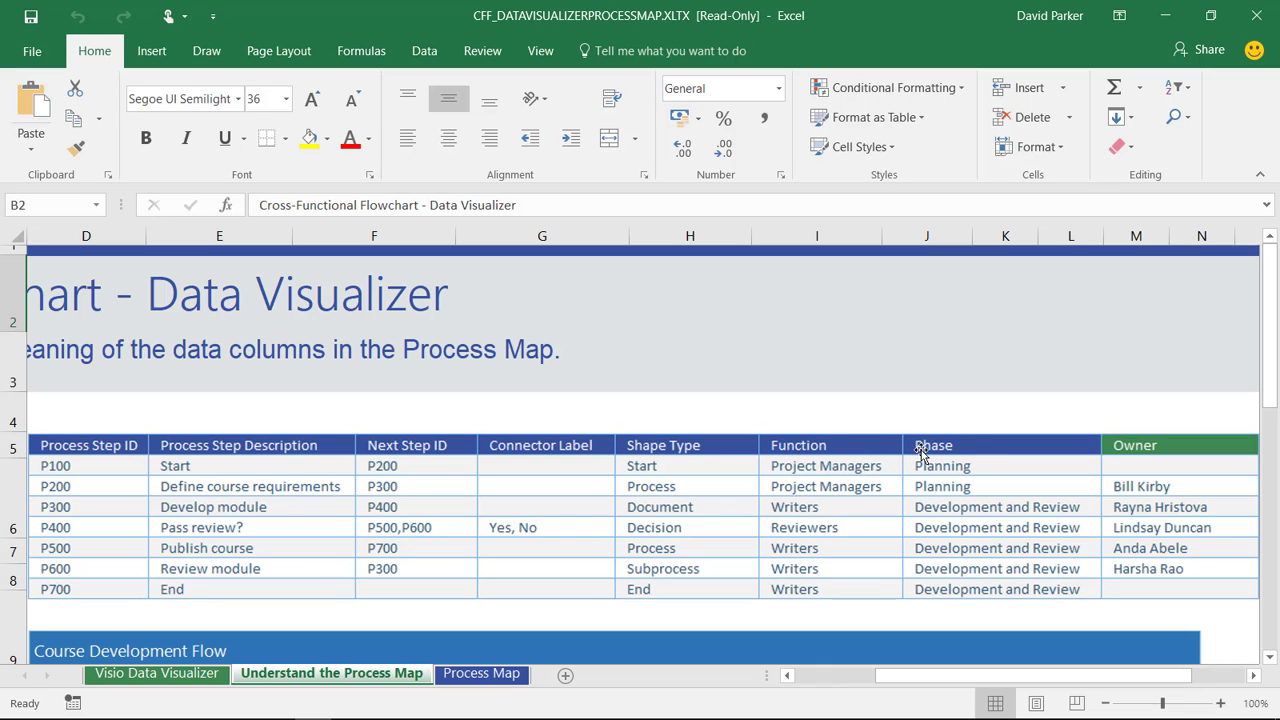
click(1254, 677)
click(1254, 677)
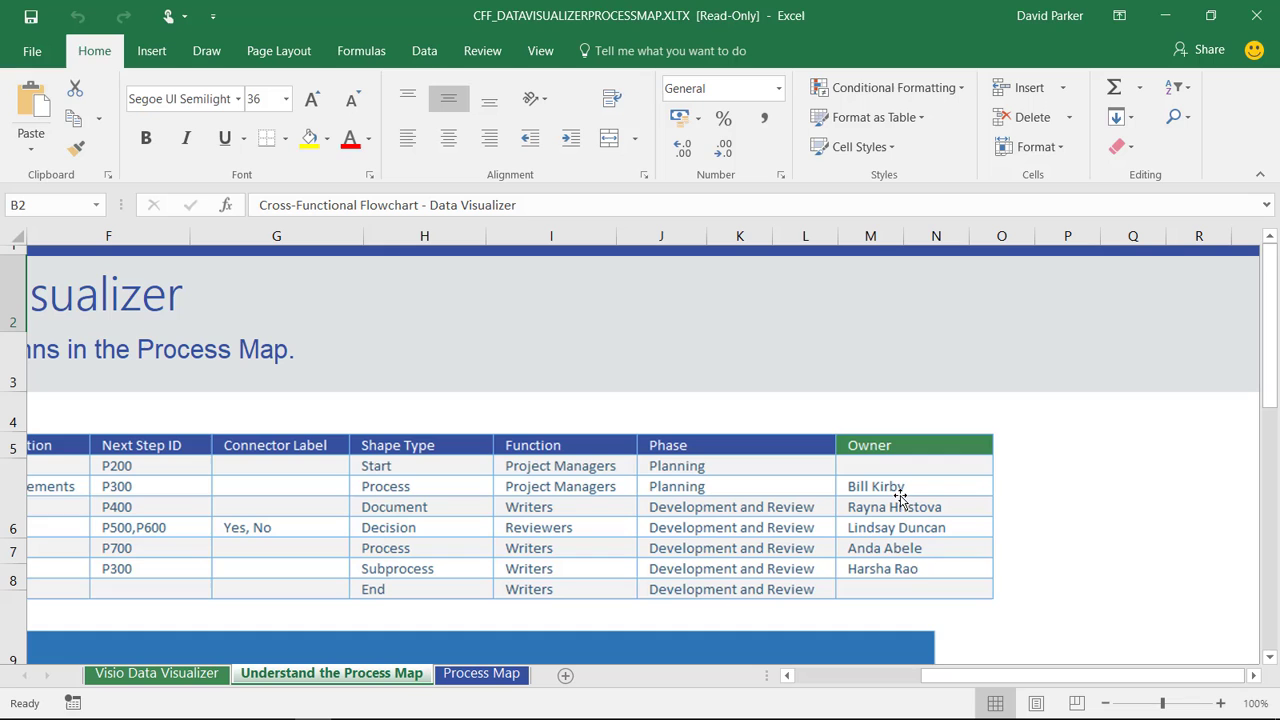
drag(984, 680, 790, 680)
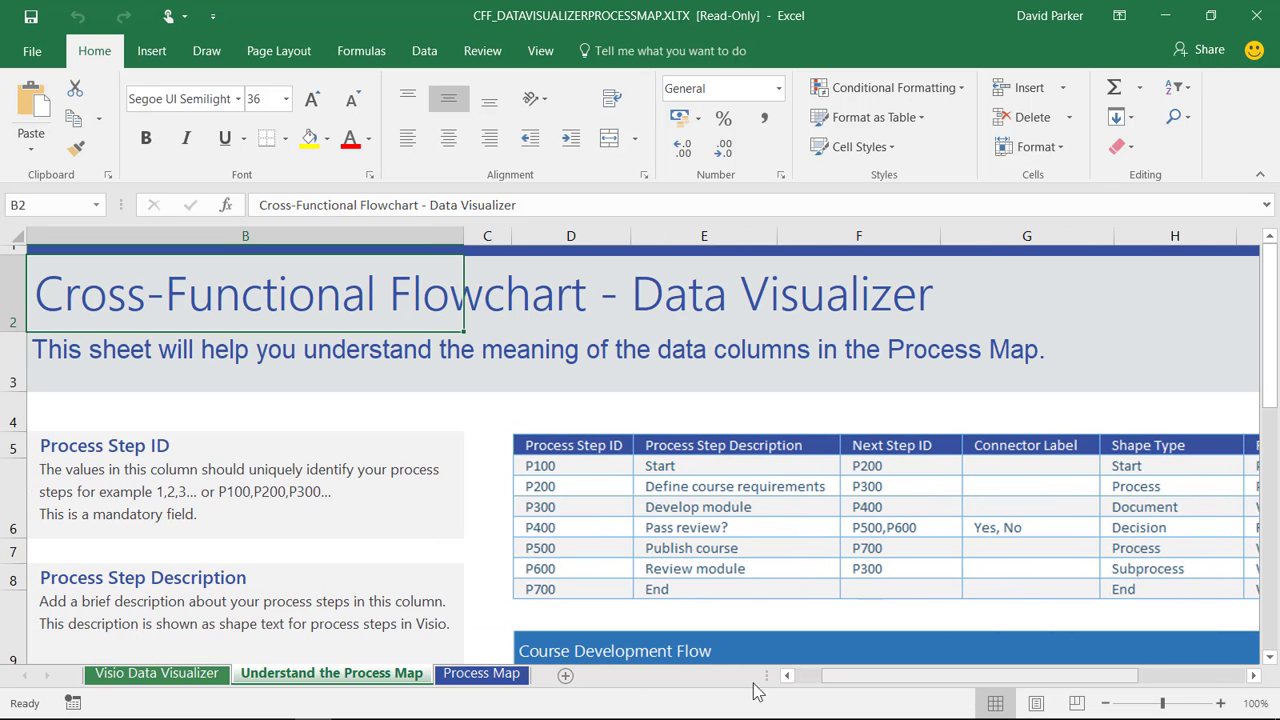
- Review the template's blank Process Map sheet, then go to Excel's File page
click(481, 673)
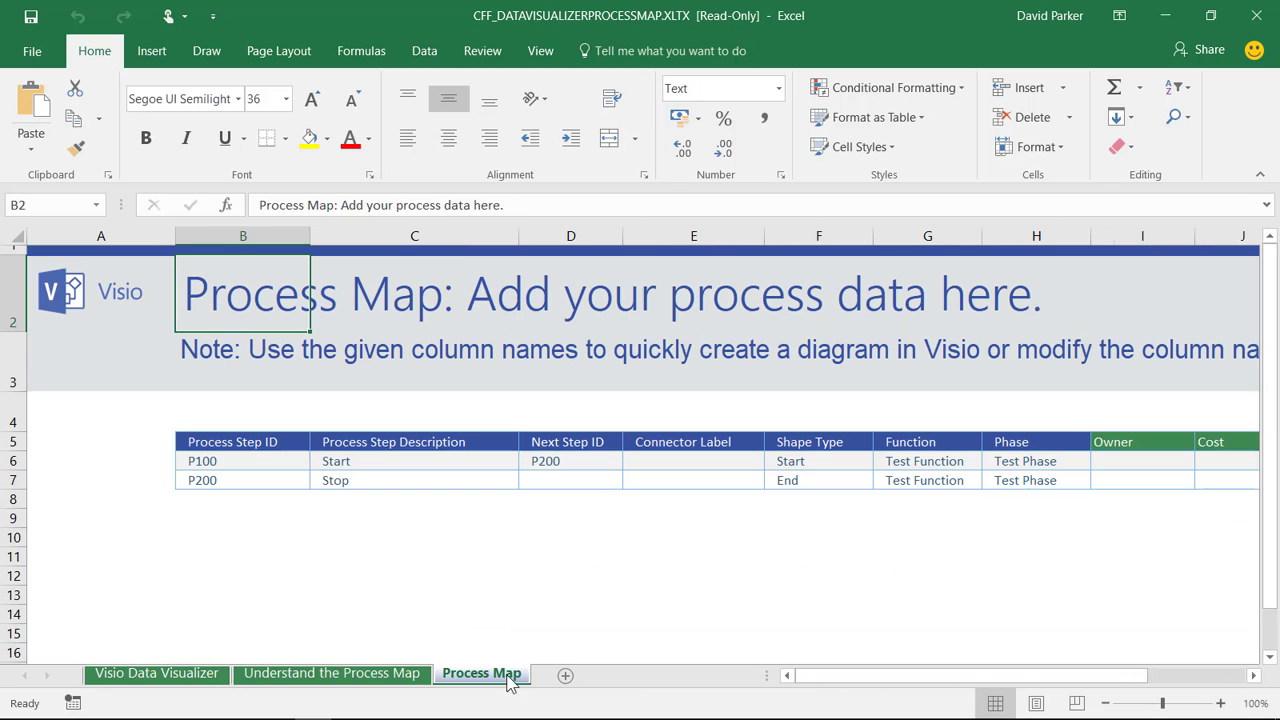
click(1253, 676)
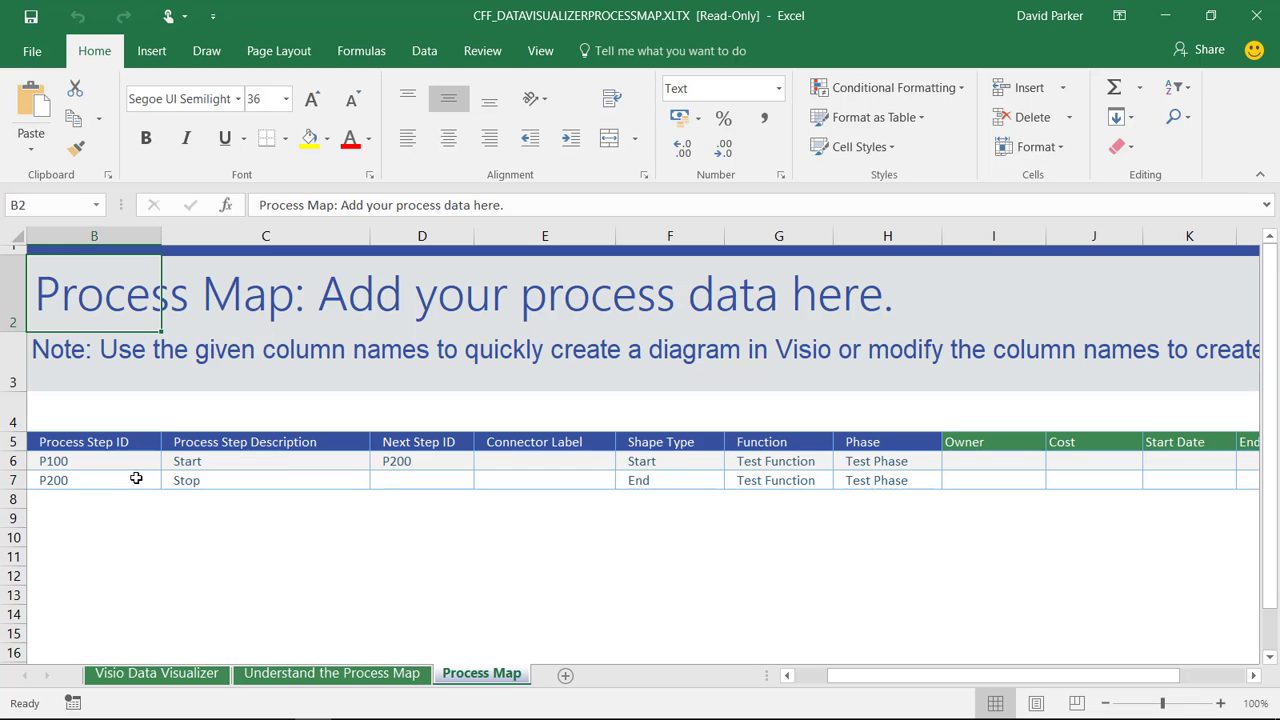
click(31, 55)
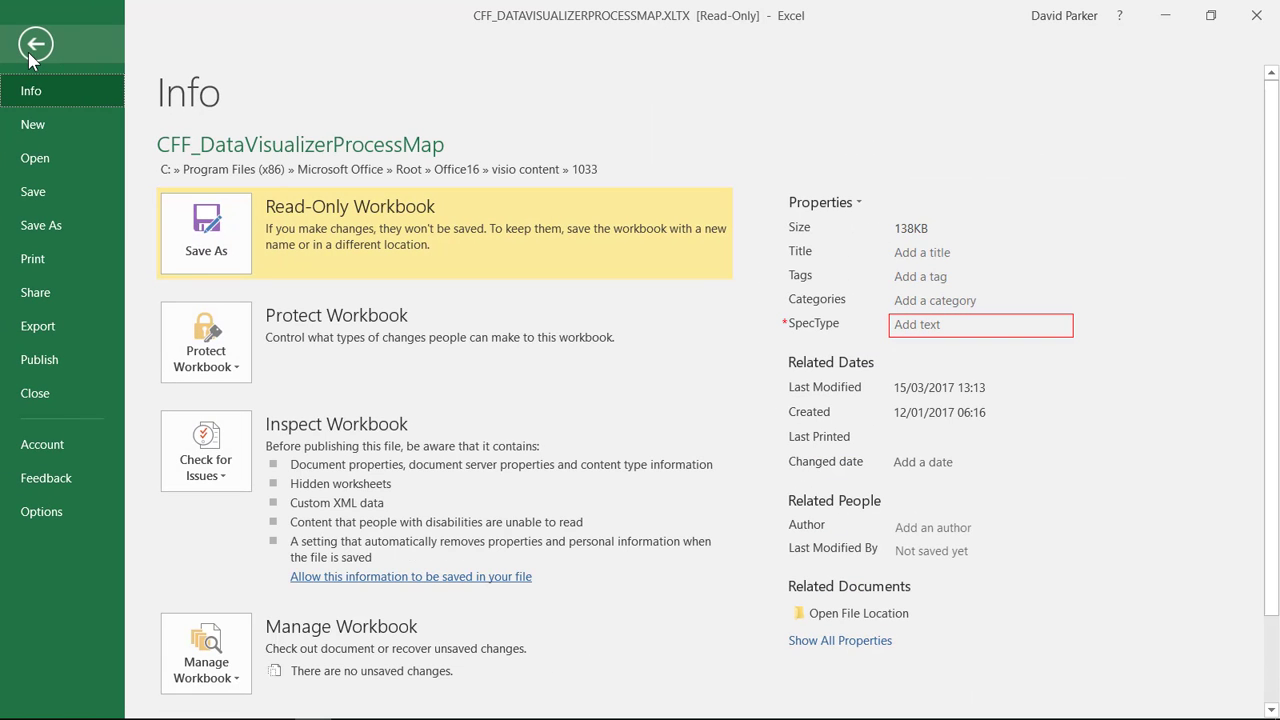
- Open DataVisualizerProcess.xlsx from Recent and collapse the ribbon to enlarge the Process Map table
click(44, 158)
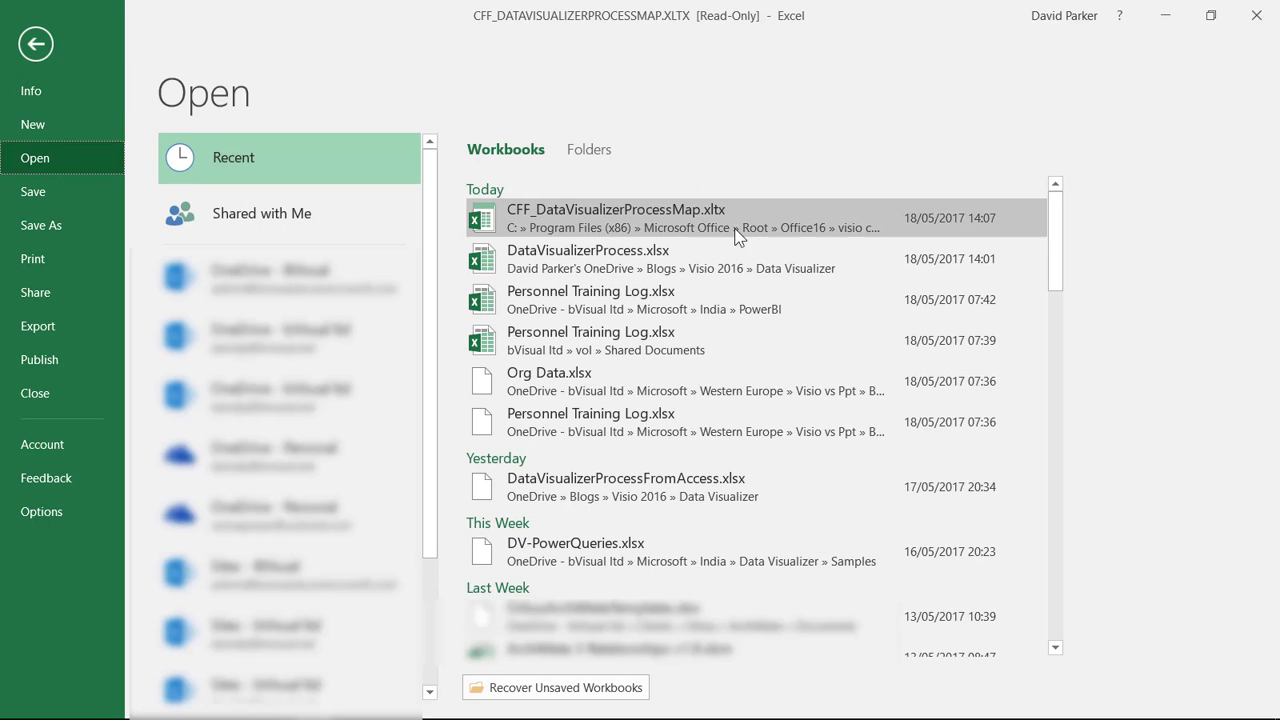
click(607, 272)
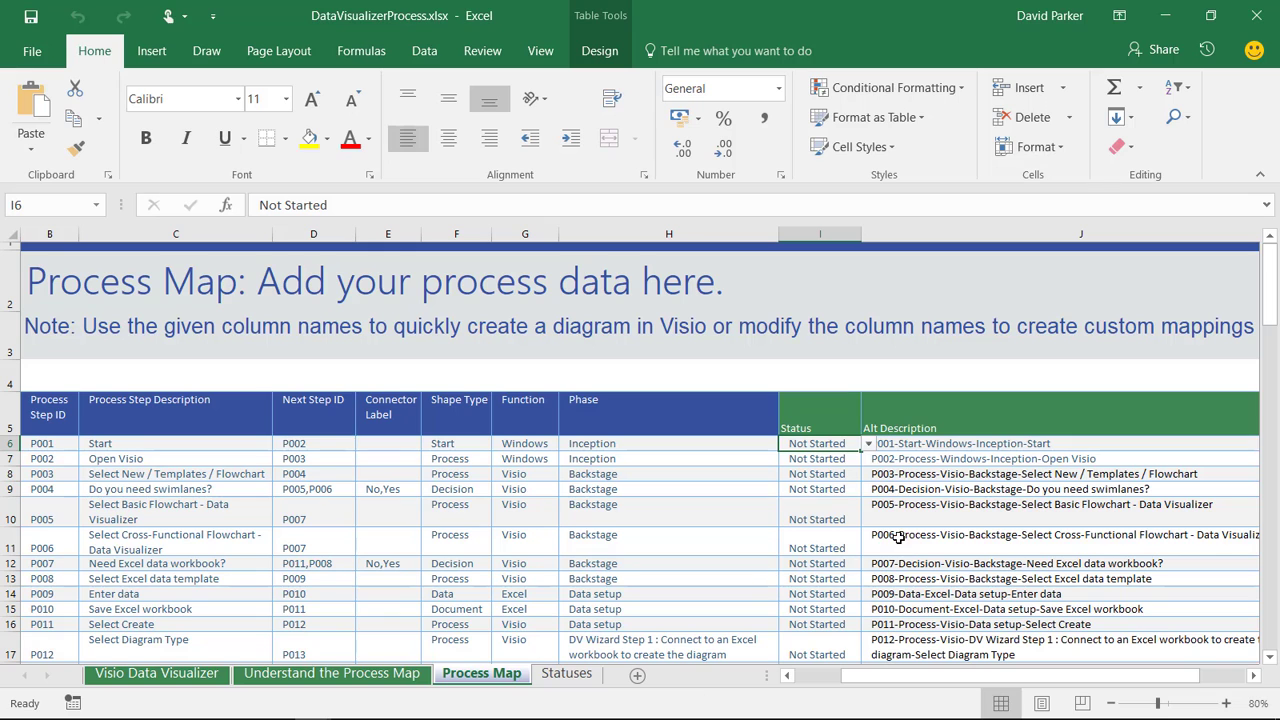
click(1271, 660)
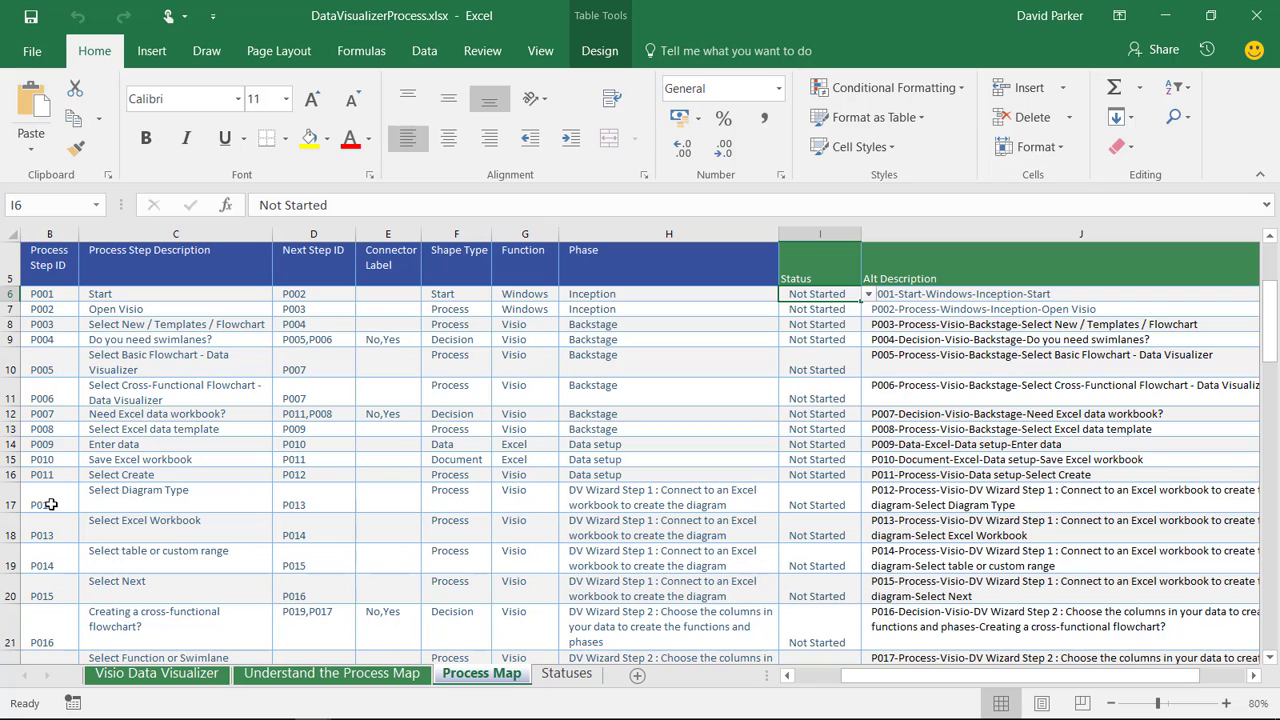
click(1260, 174)
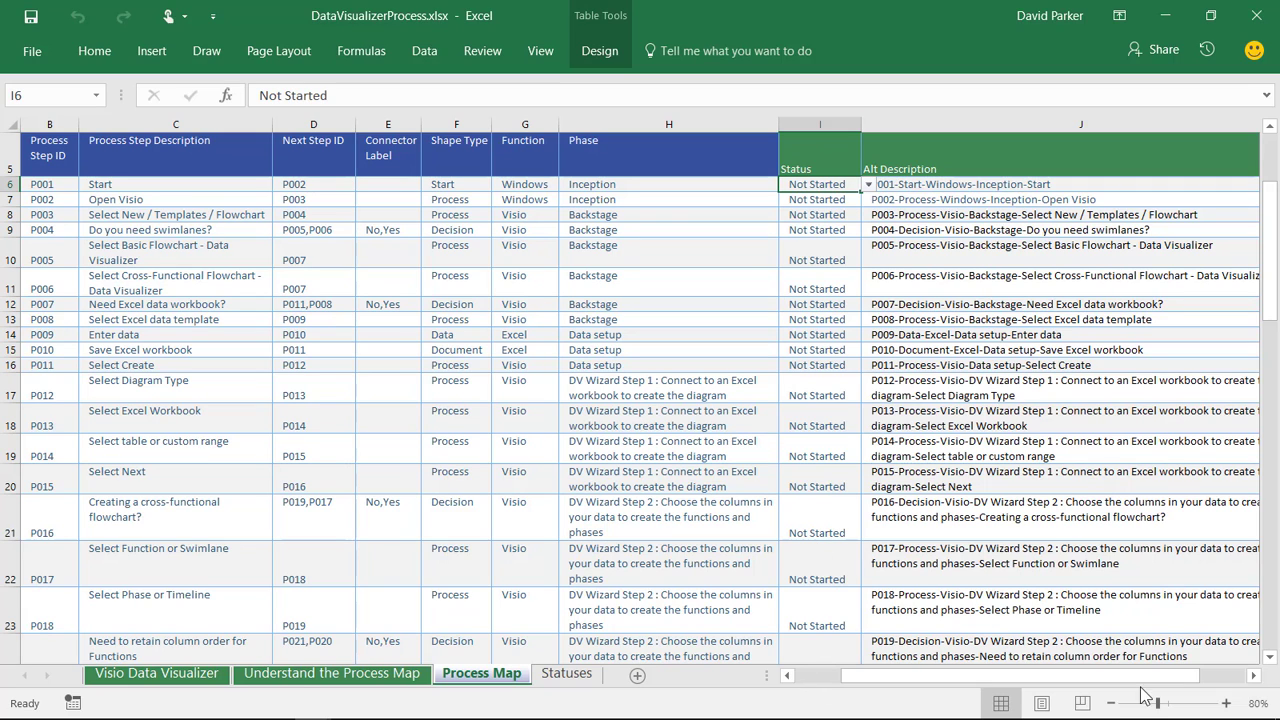
drag(1148, 677, 1158, 677)
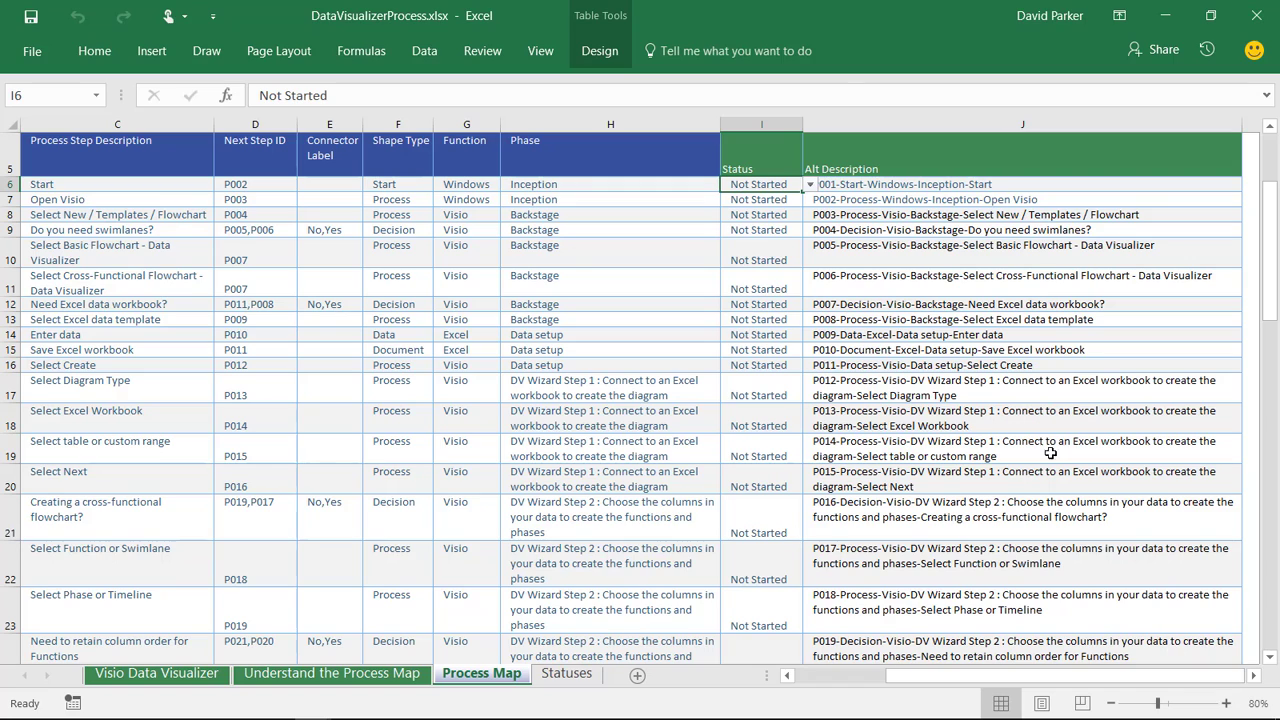
- Inspect the Alt Description formulas in cells J6, J10, J12 and J15
click(872, 188)
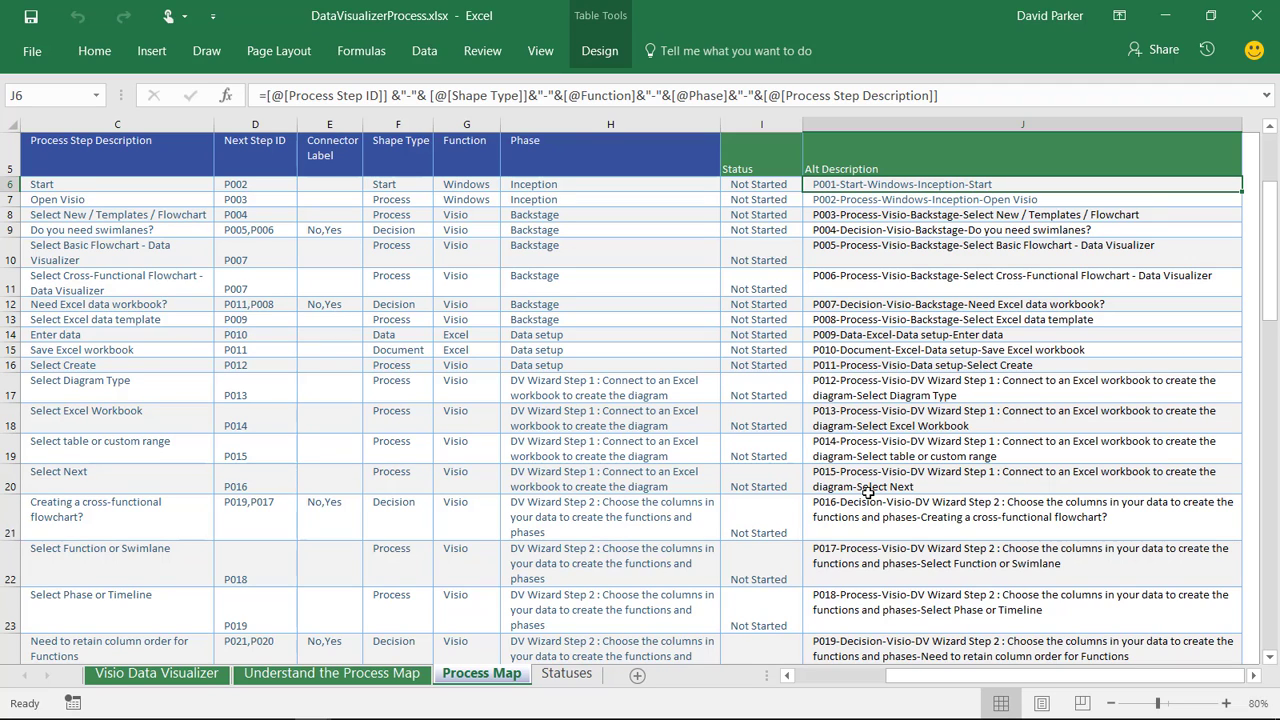
click(865, 262)
click(872, 303)
click(864, 350)
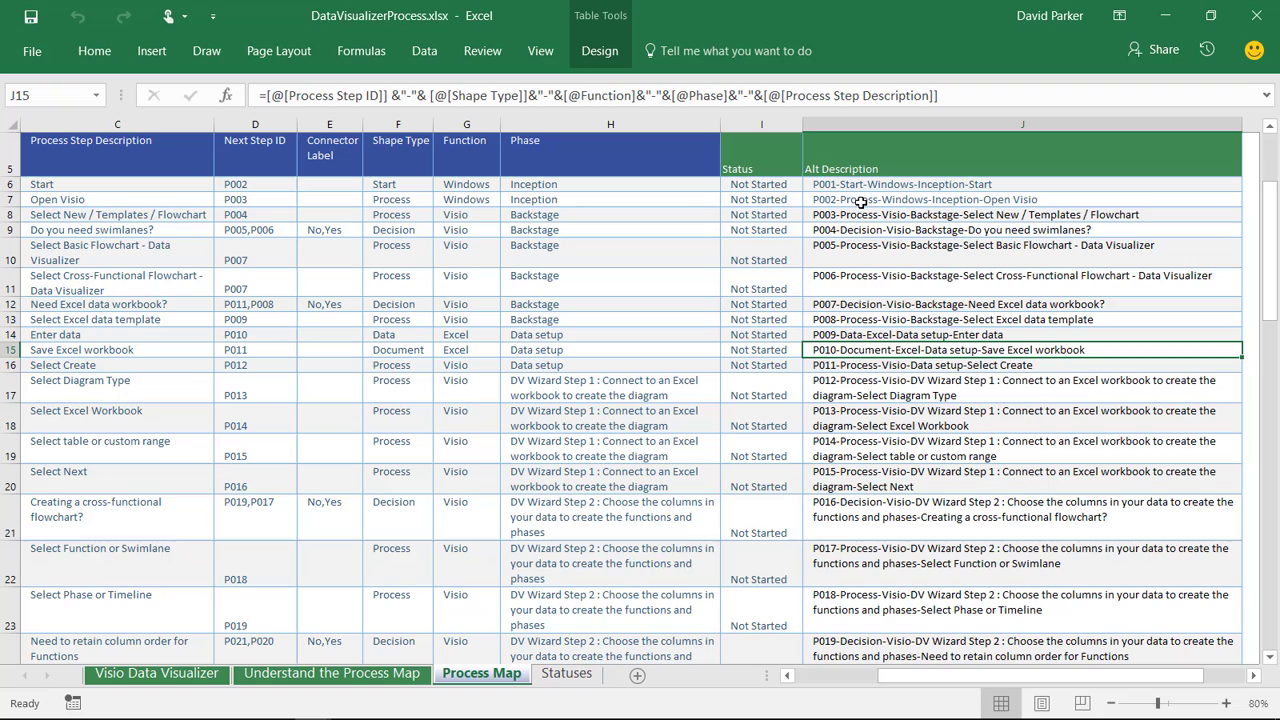
- Check I6's Status choices and the Statuses sheet, then close Excel, saving the workbook
click(752, 185)
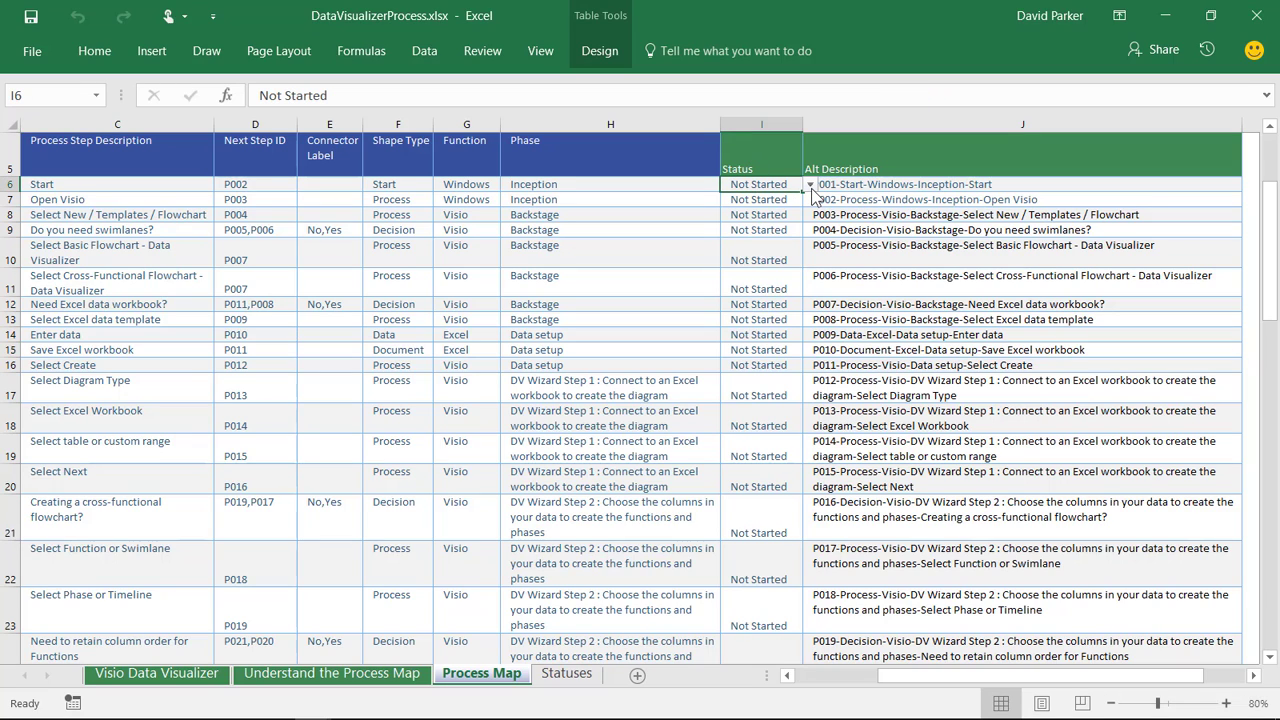
click(810, 185)
click(811, 187)
click(557, 678)
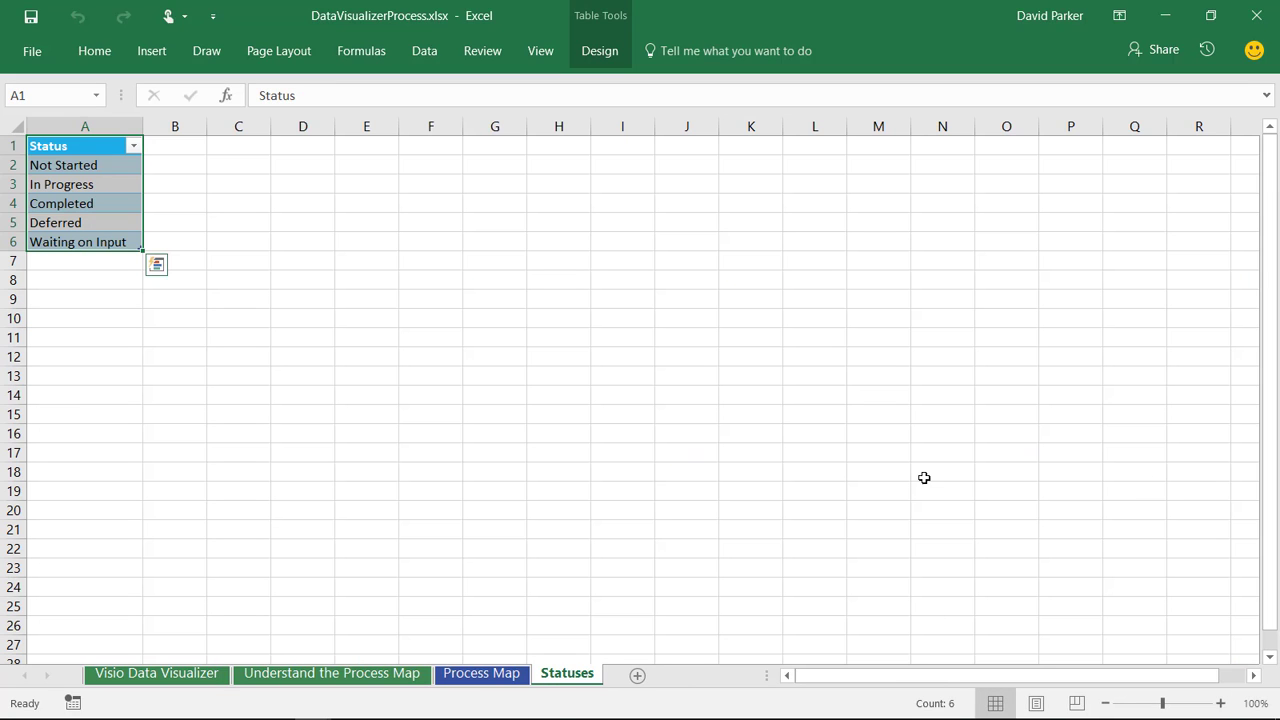
click(490, 678)
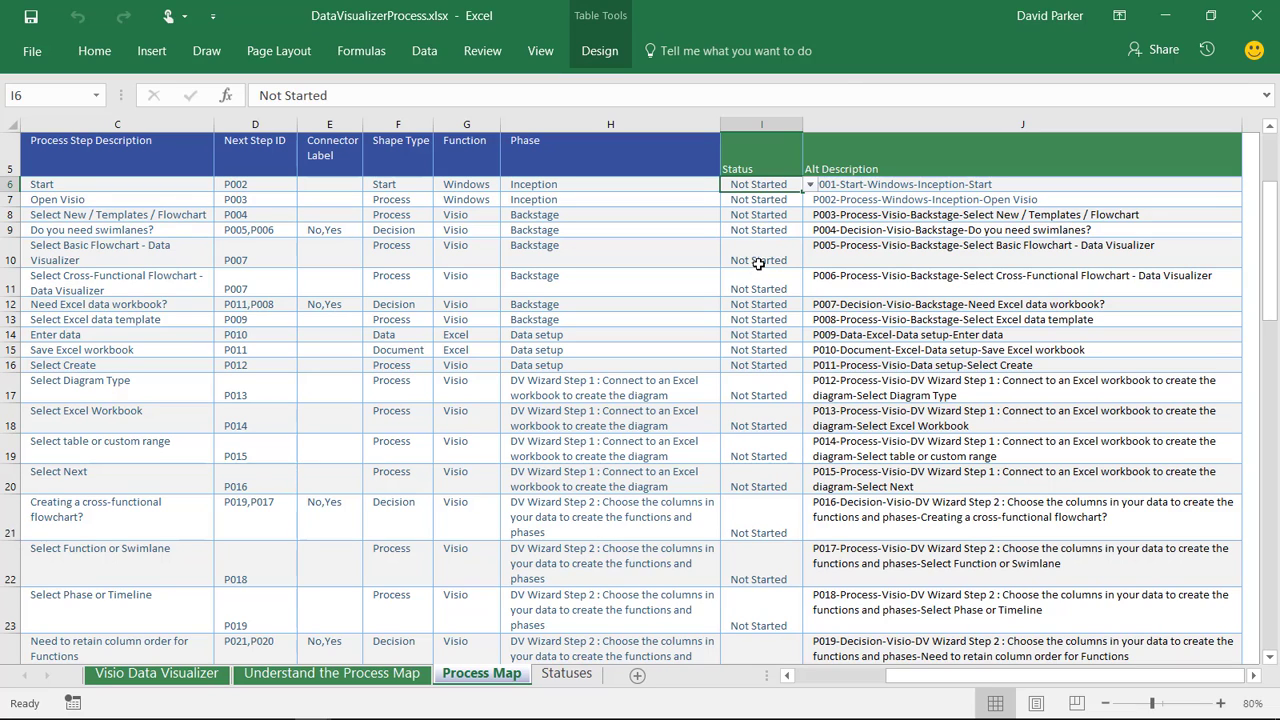
click(1258, 18)
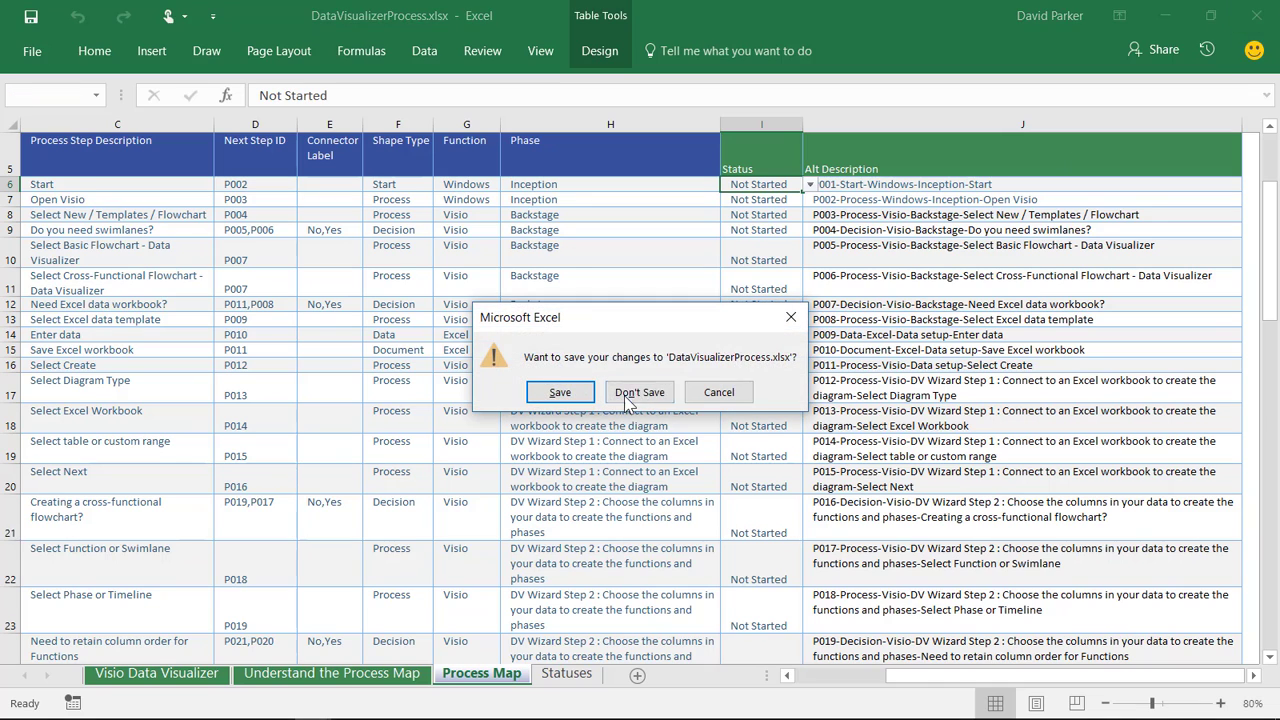
click(562, 398)
- Return to Visio and create a diagram from the Data Visualizer template
key(alt+Tab)
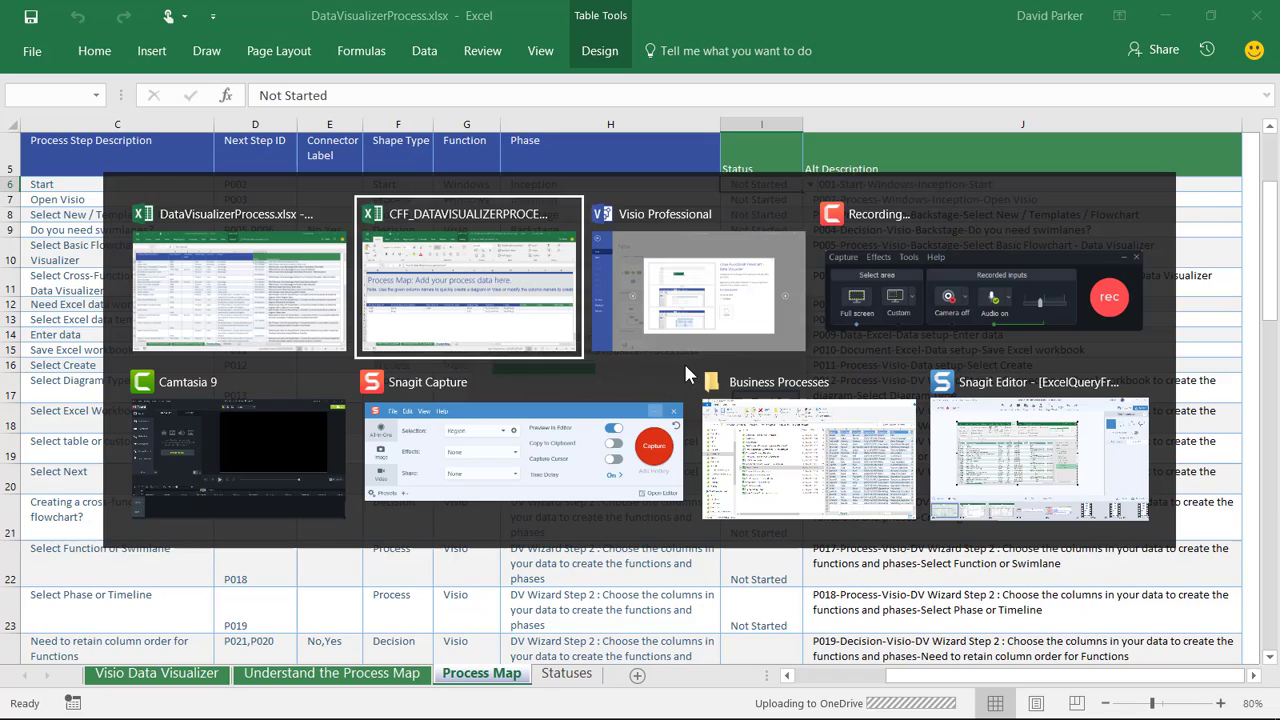
key(alt+Tab)
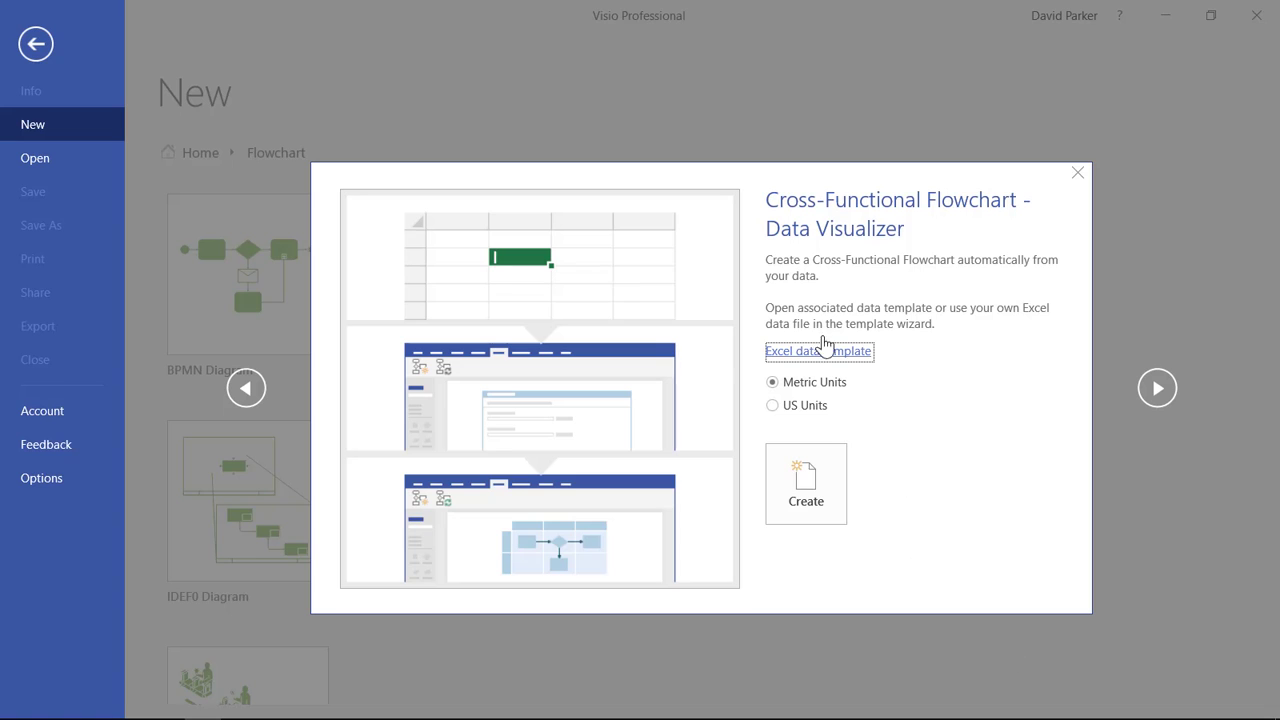
click(800, 505)
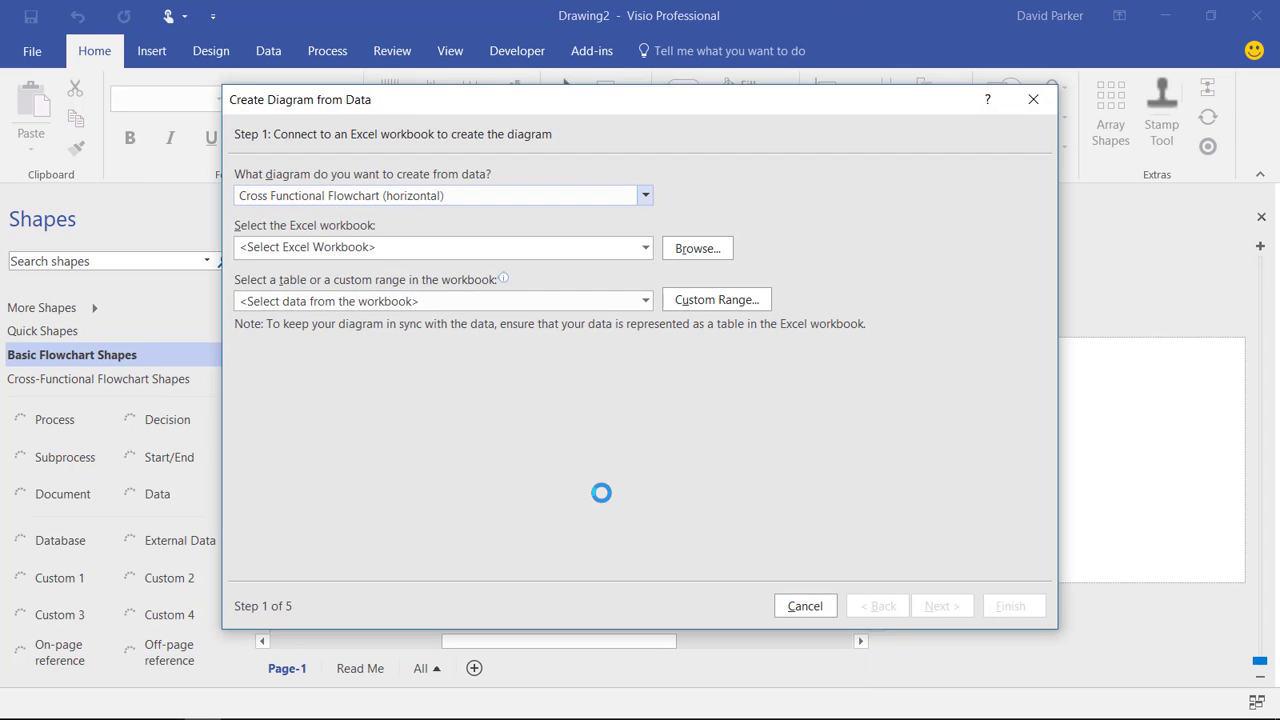
- Choose Cross Functional Flowchart (horizontal), workbook DataVisualizerProcess.xlsx and table ProcessMapData
click(430, 196)
click(758, 151)
click(645, 249)
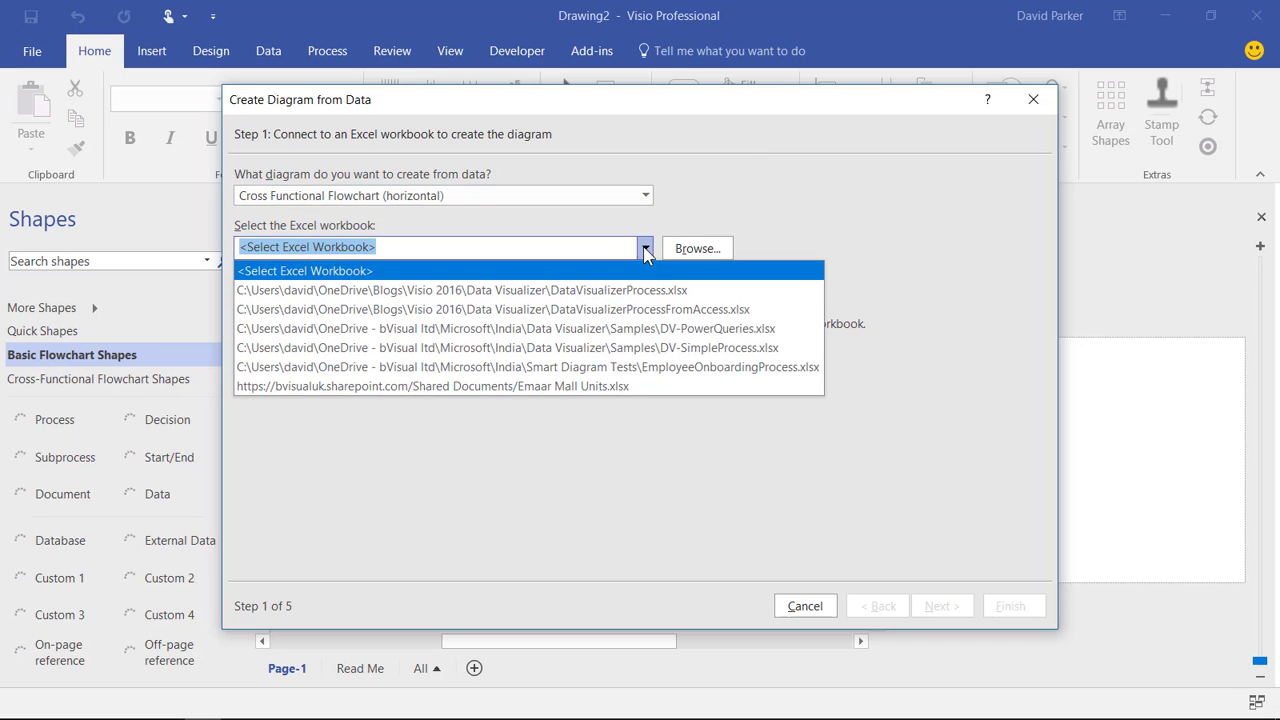
click(588, 290)
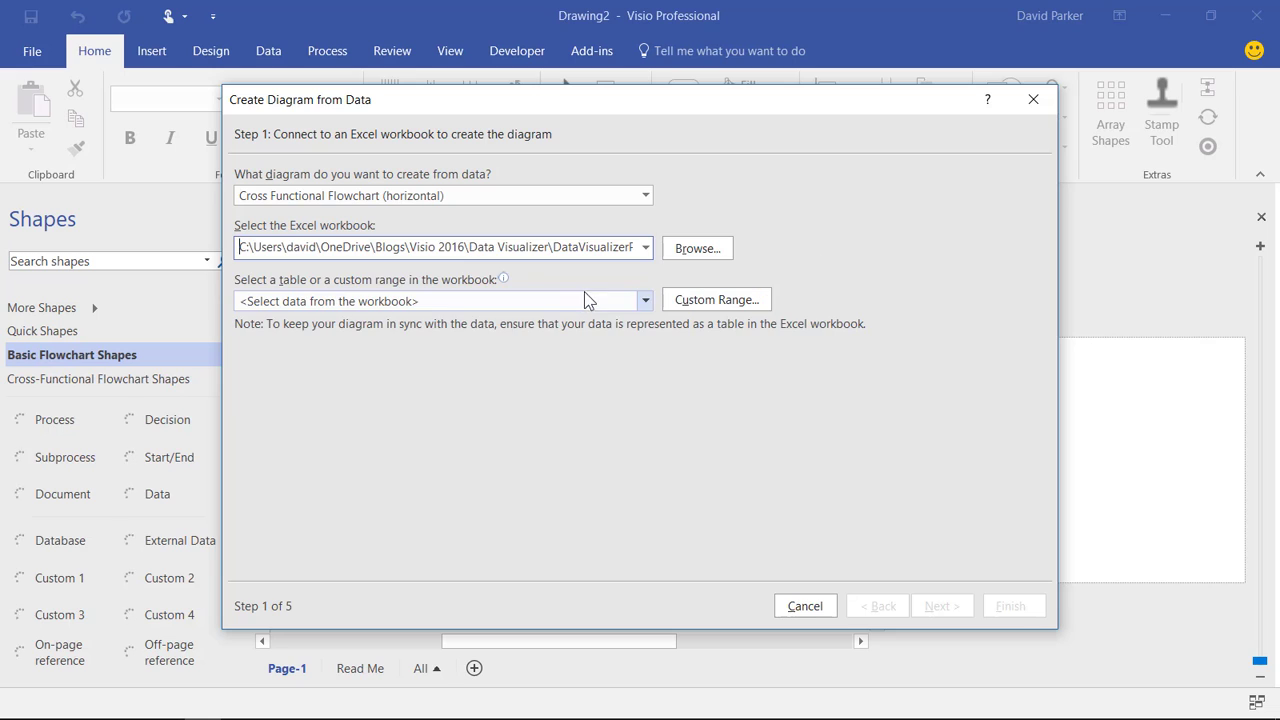
click(646, 302)
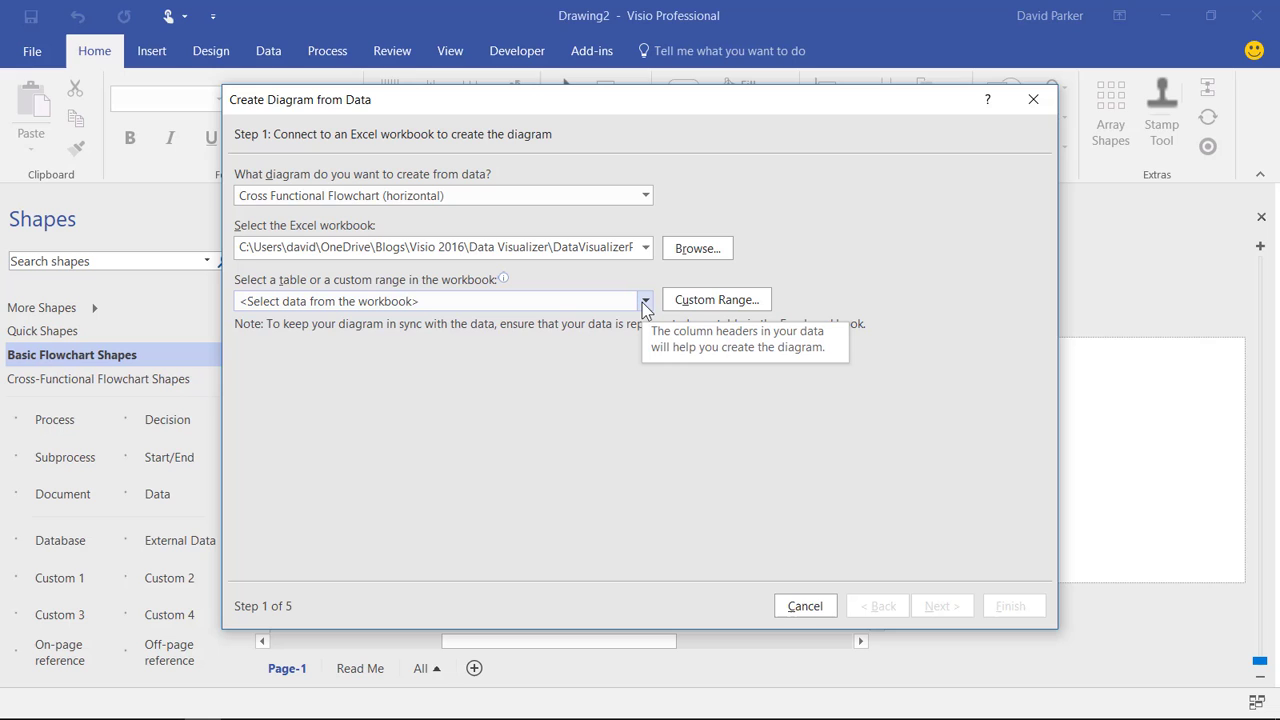
click(644, 301)
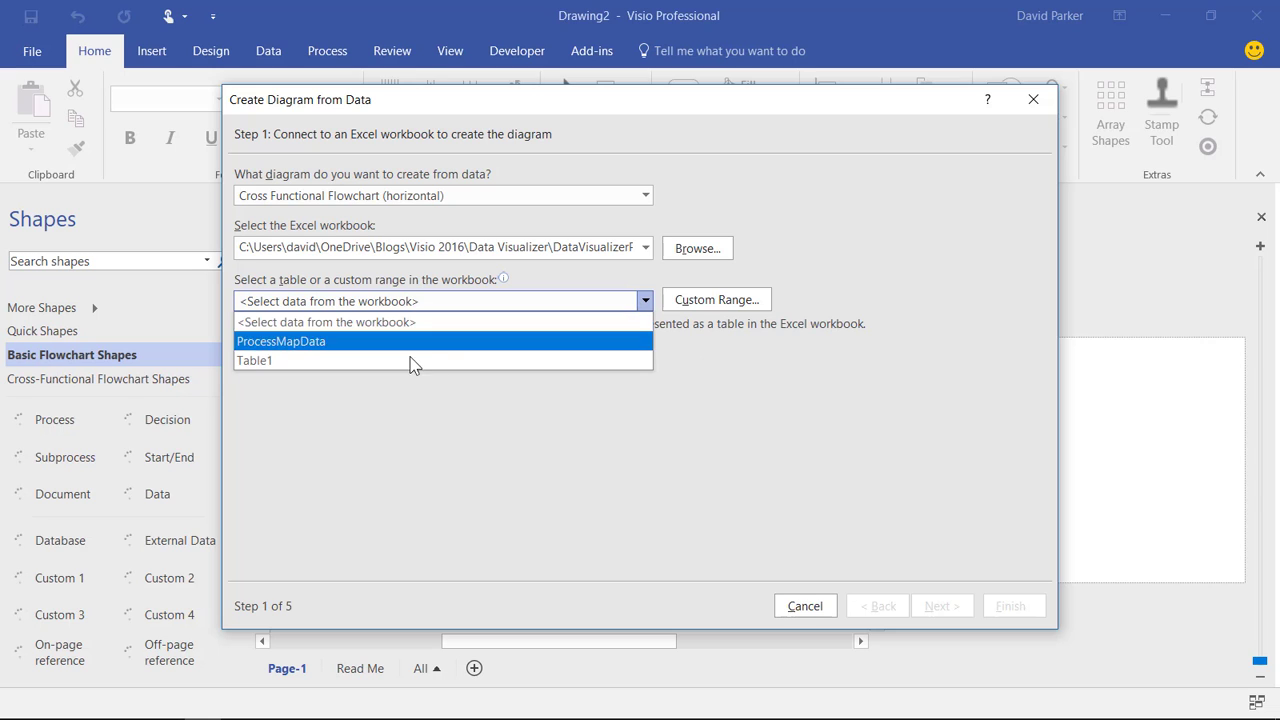
click(383, 346)
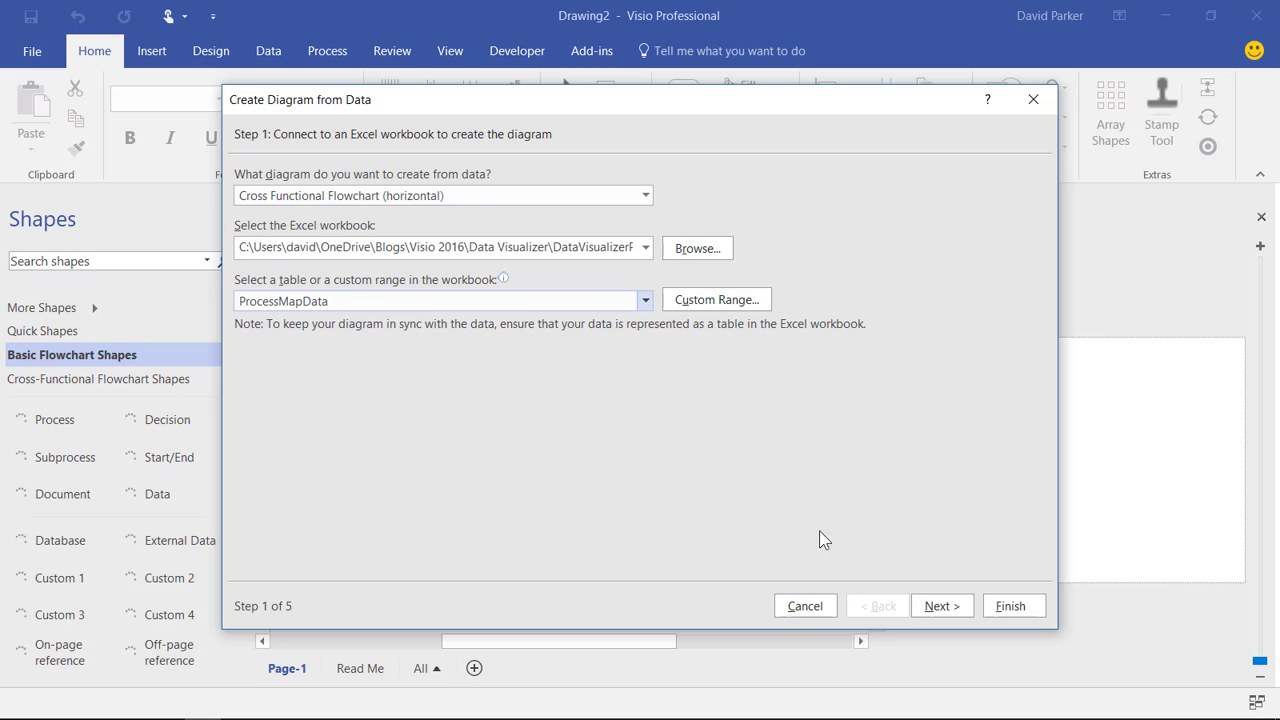
- Keep Function for swimlanes and Phase for phases, ordering swimlanes as in the data
click(940, 605)
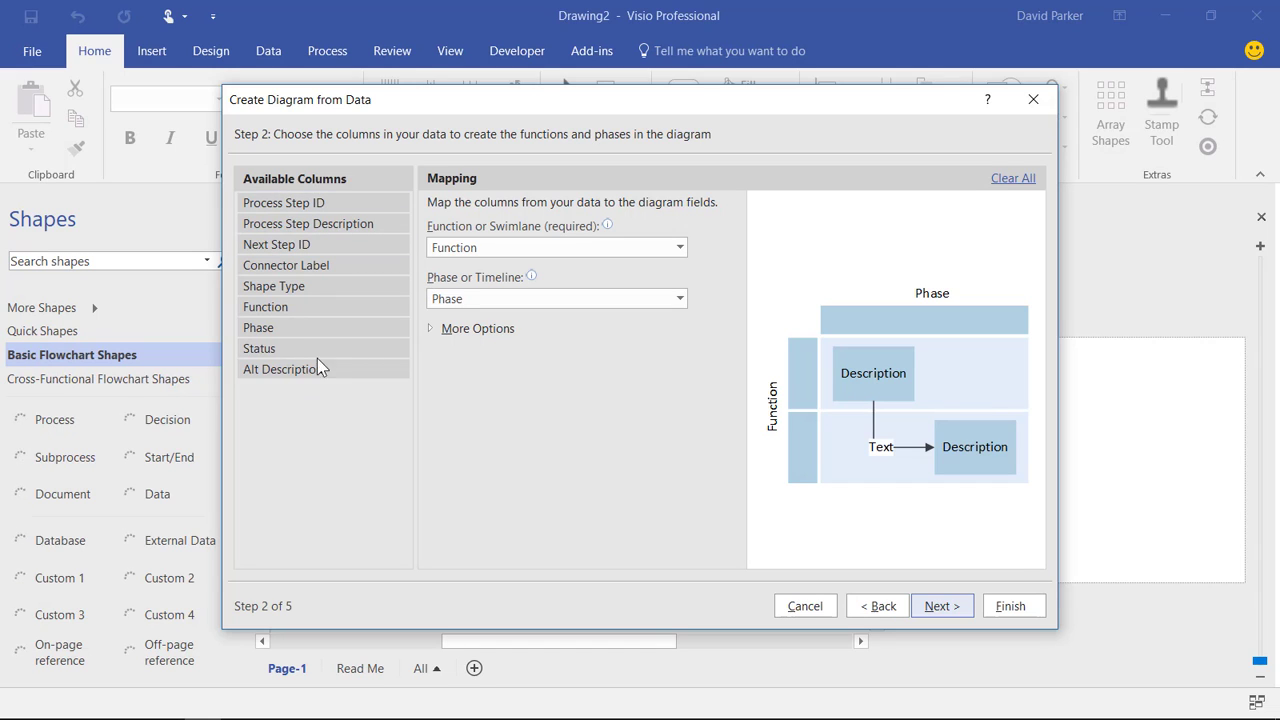
click(679, 249)
click(679, 250)
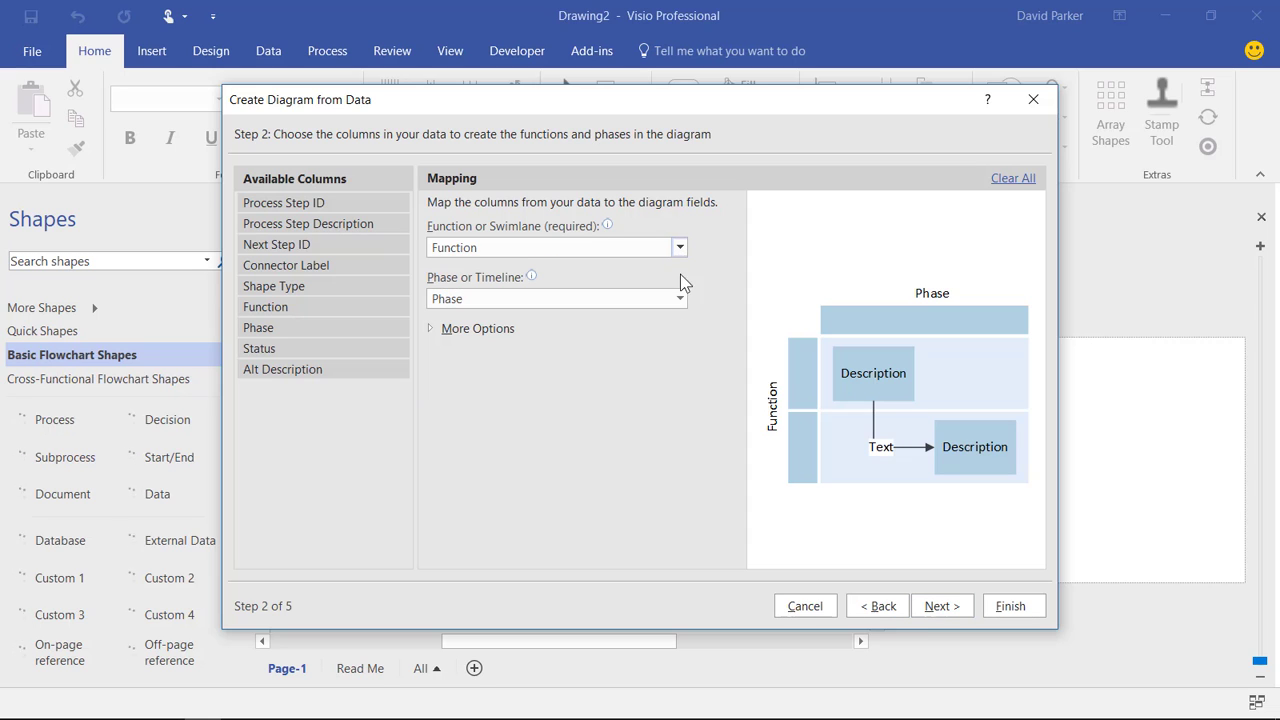
click(680, 300)
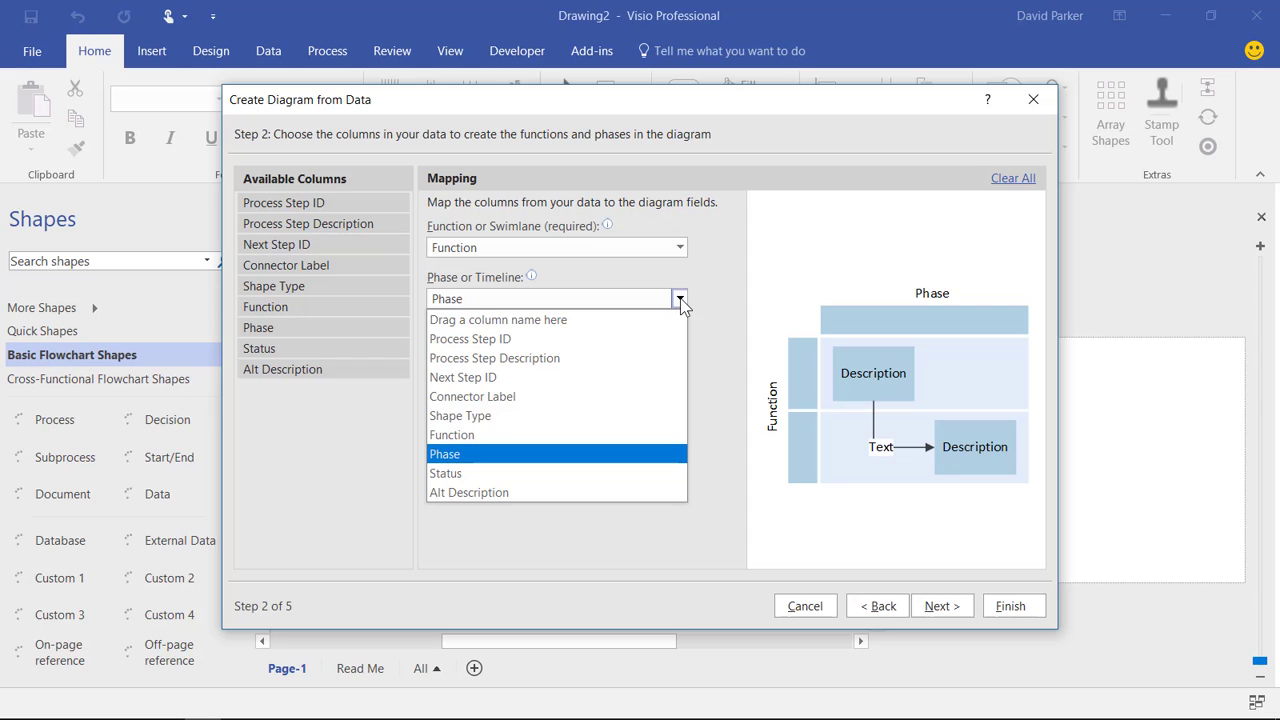
click(680, 300)
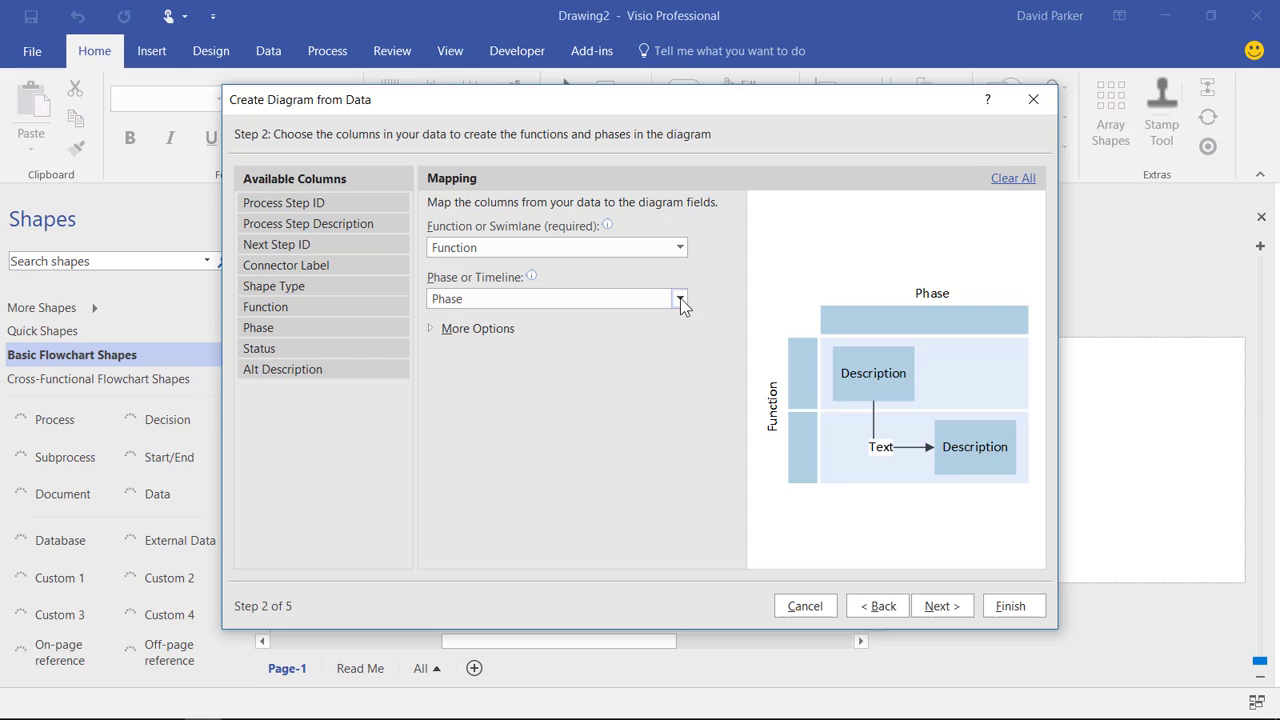
click(431, 329)
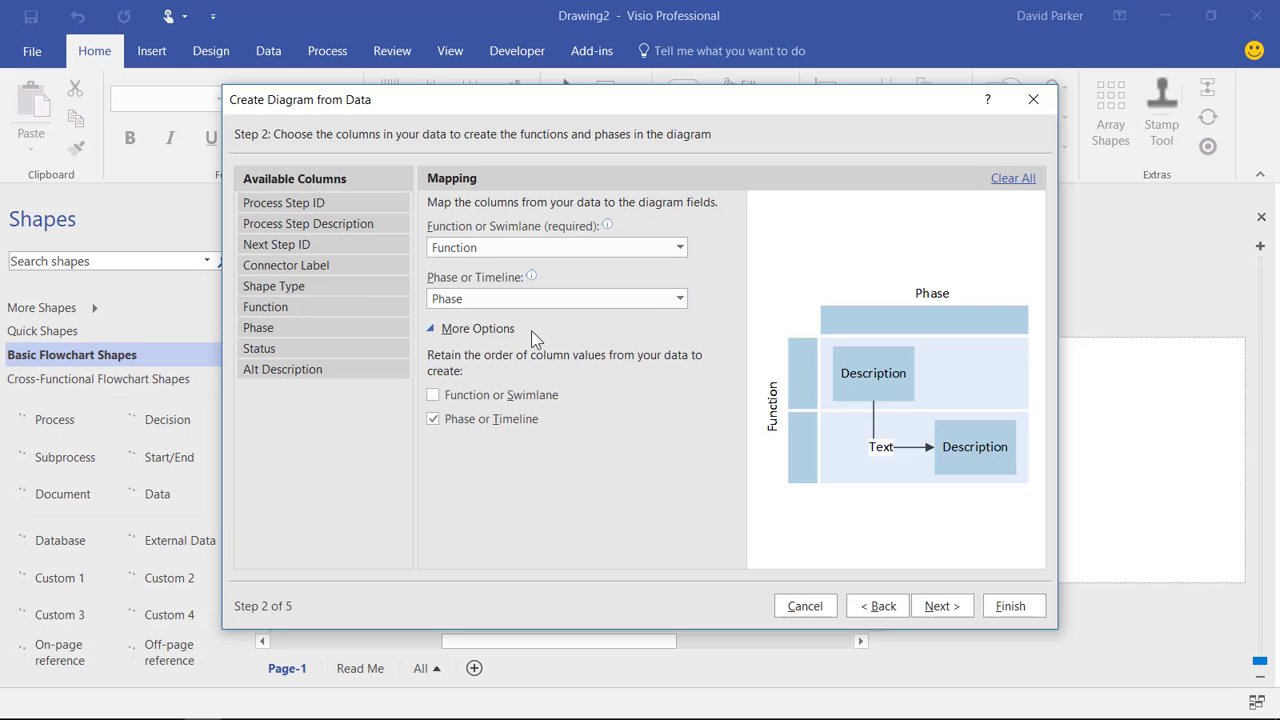
click(434, 398)
- Map Process Step ID, Process Step Description and Shape Type to the process-step fields
click(942, 606)
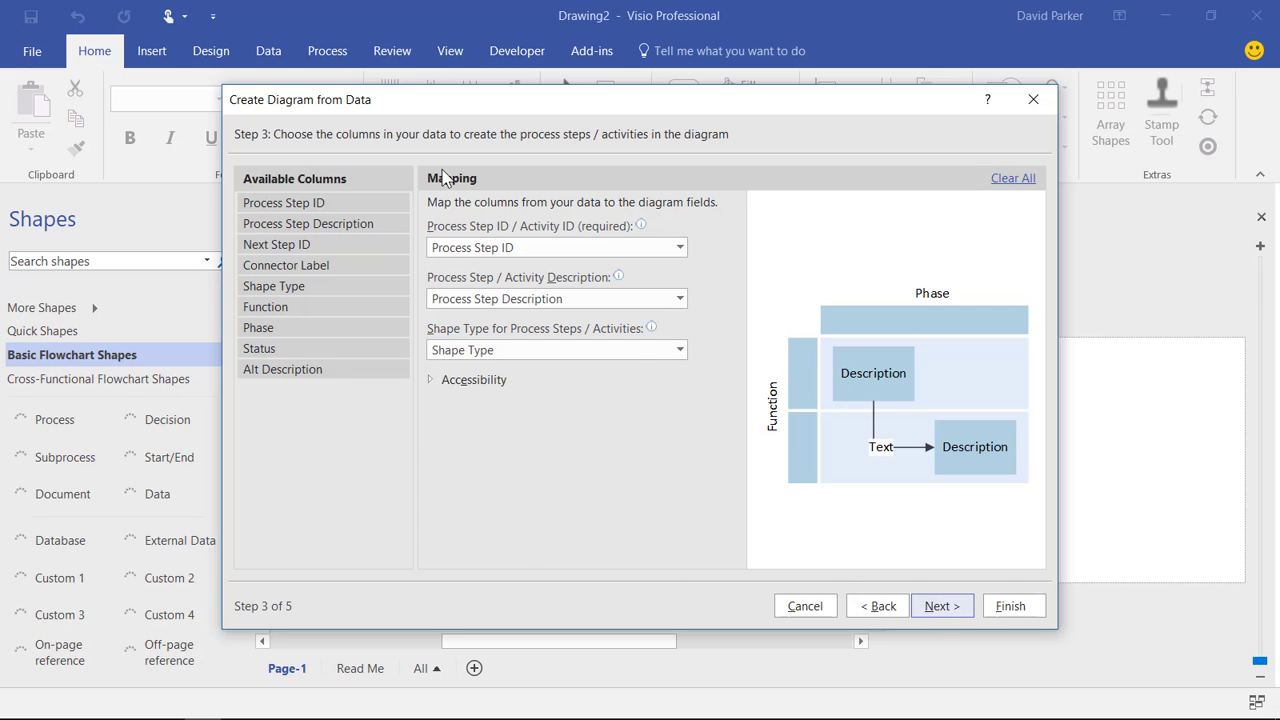
click(647, 244)
click(647, 244)
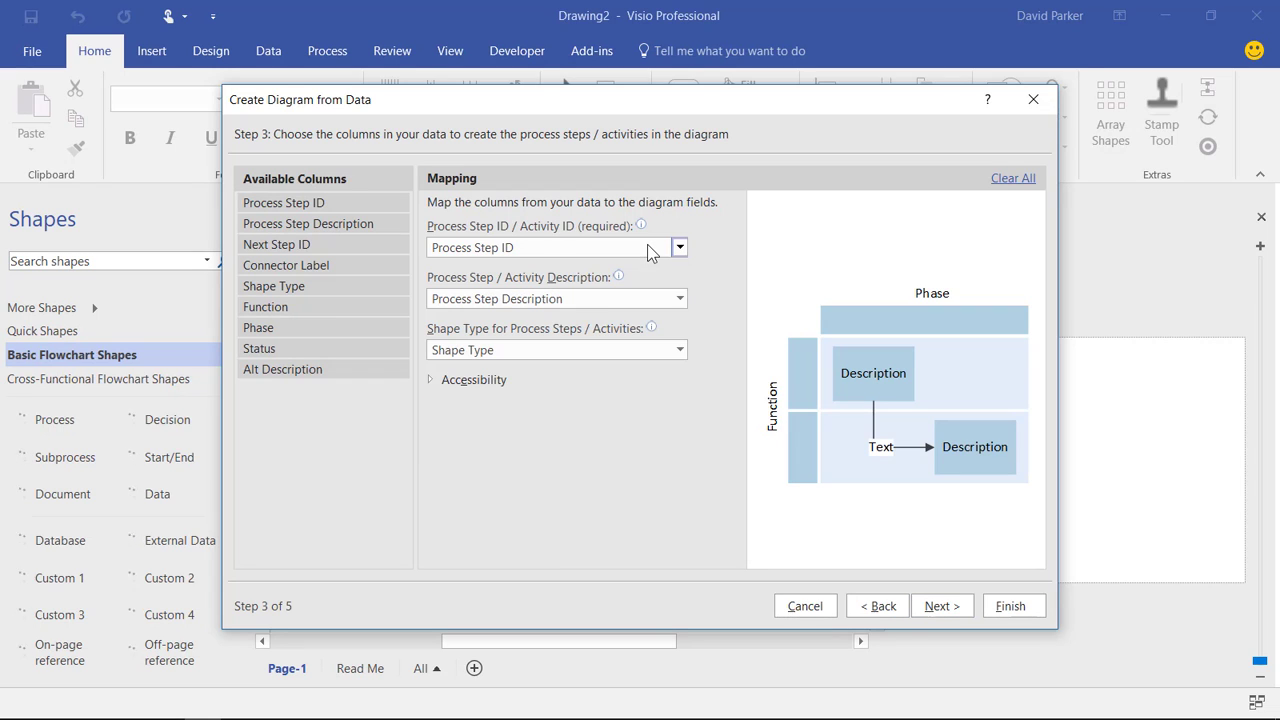
click(618, 299)
click(618, 299)
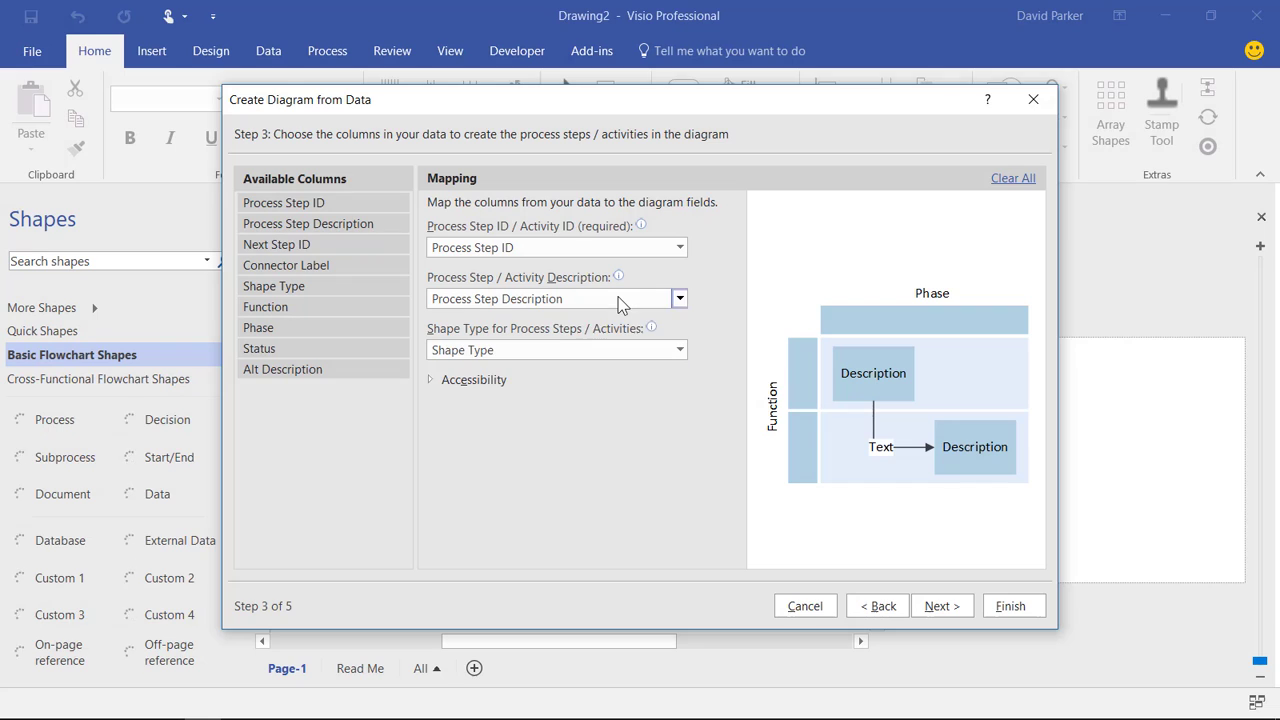
click(575, 350)
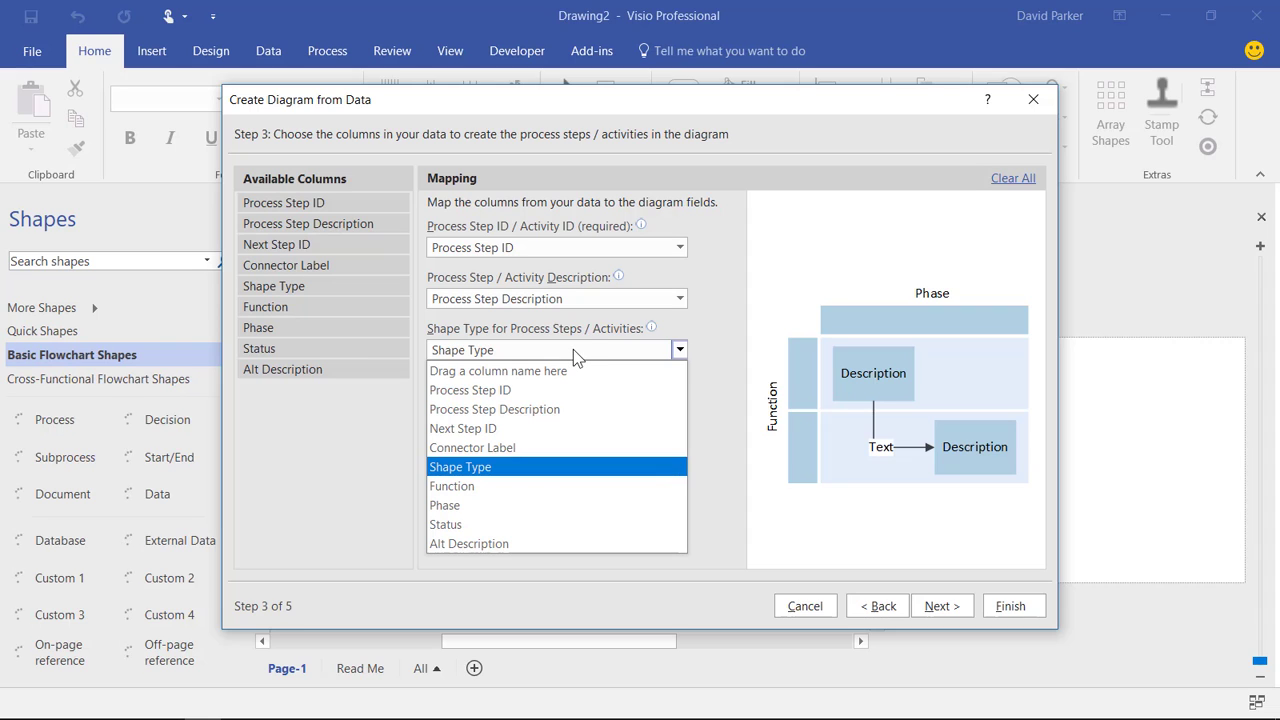
click(573, 349)
- Under Accessibility, map Alt Description as the shapes' alt text column
click(431, 381)
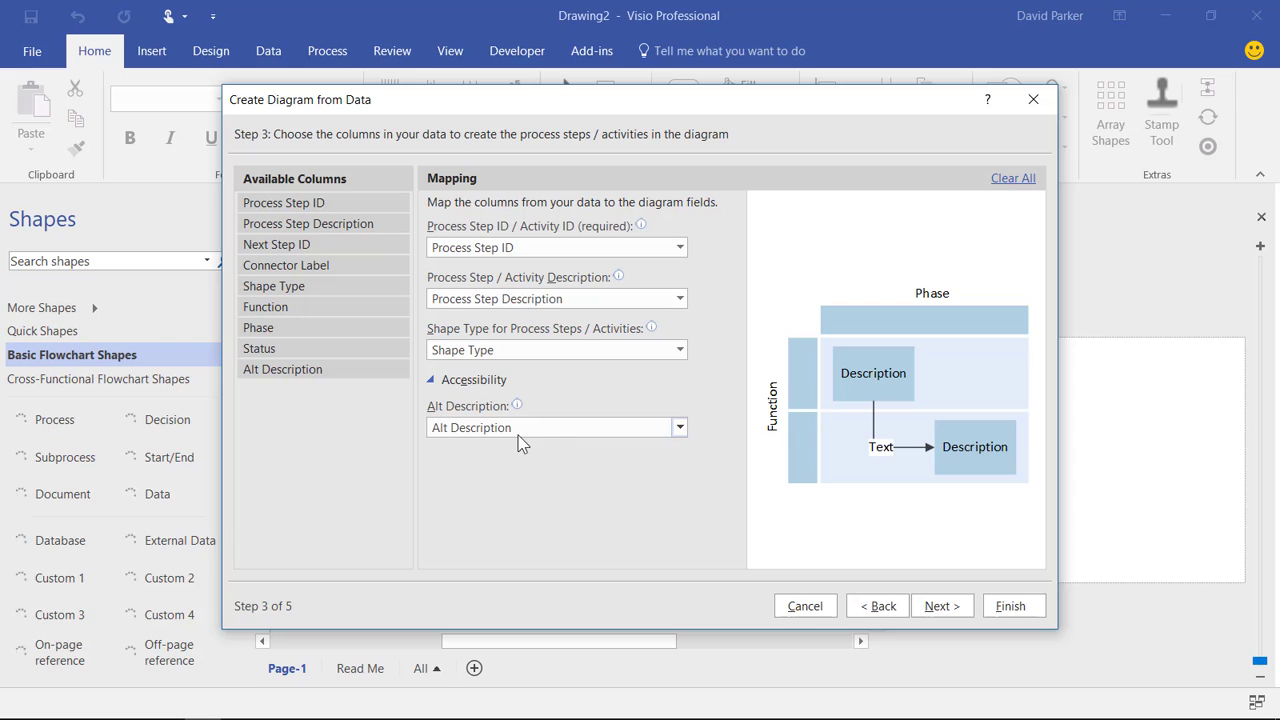
click(680, 428)
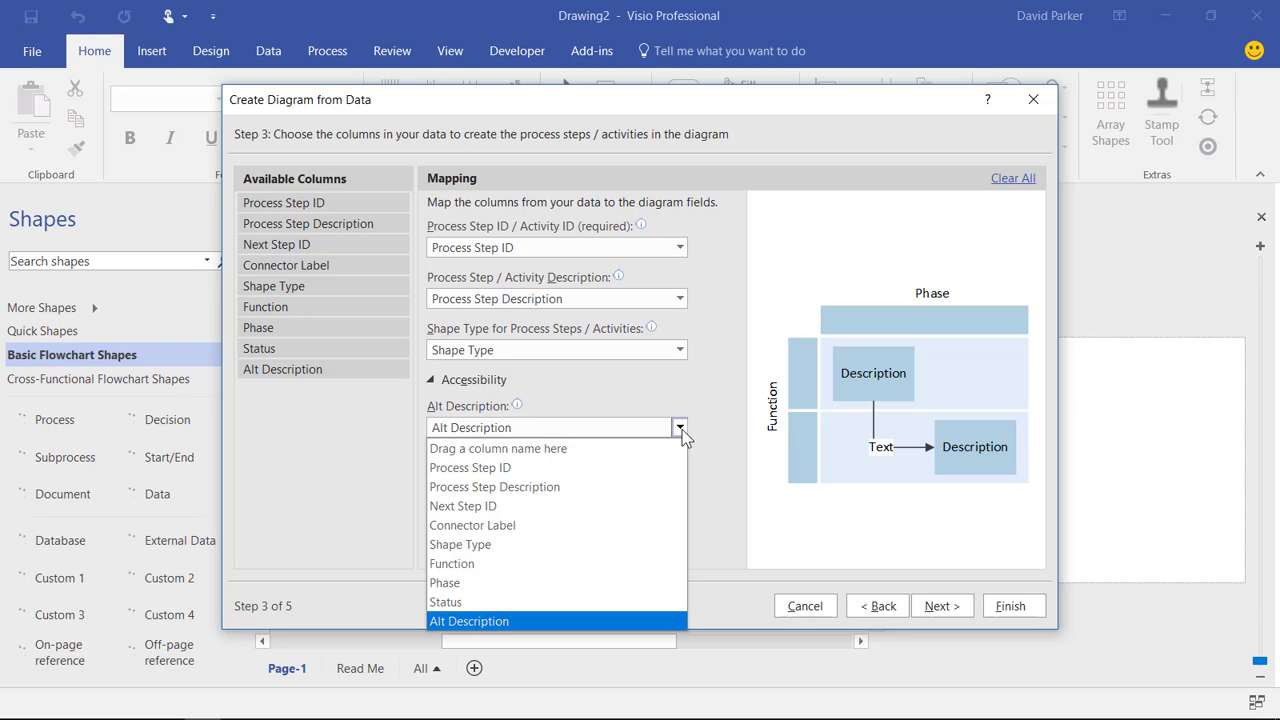
click(690, 400)
click(704, 383)
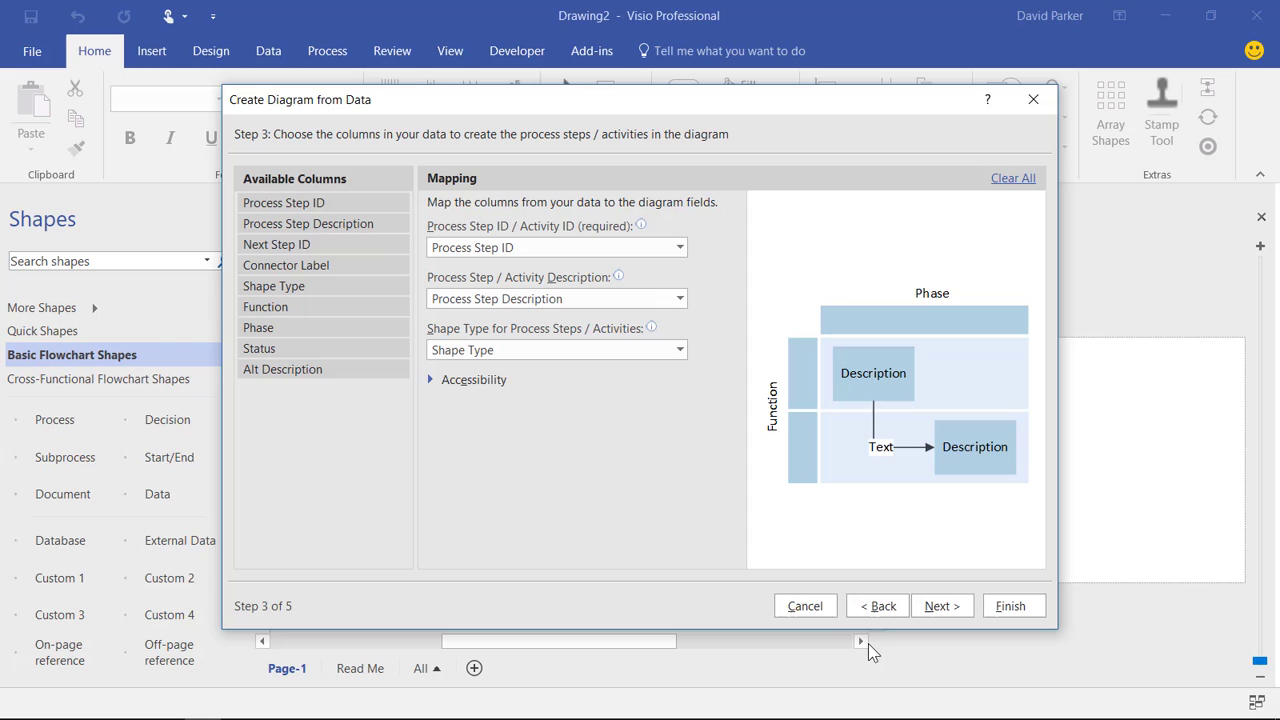
click(424, 379)
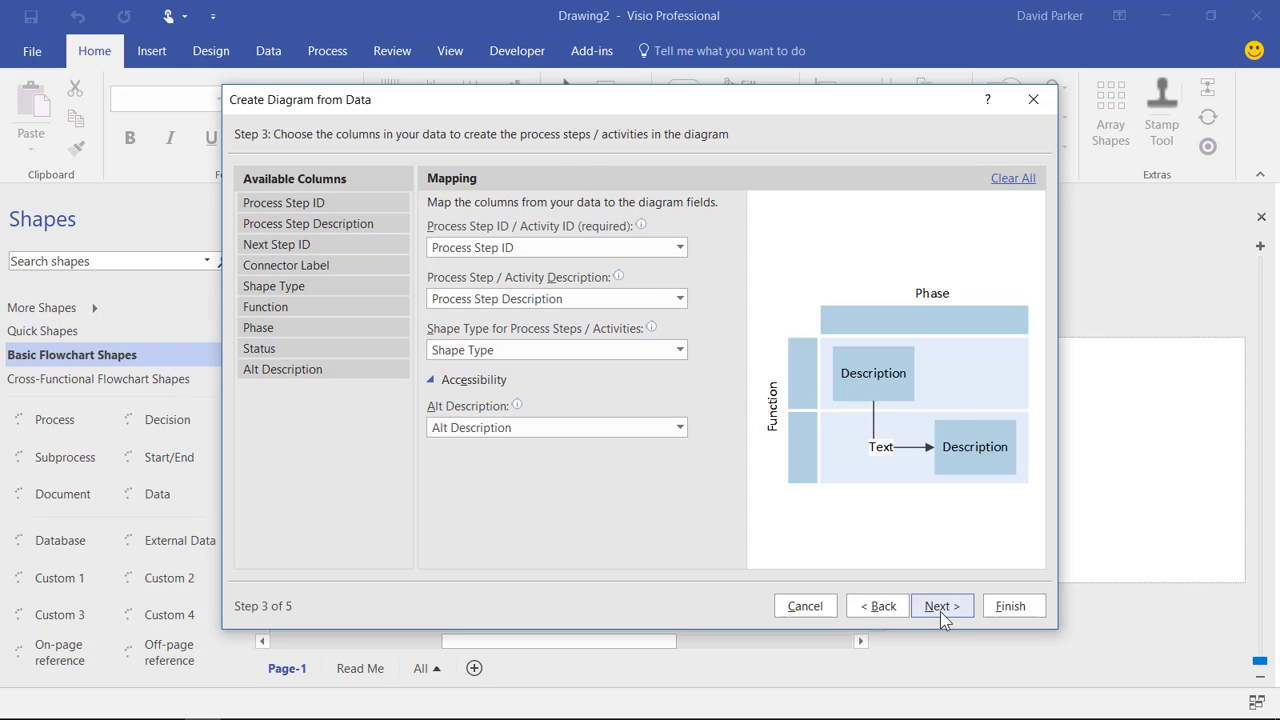
- Keep Start/End as the Start shape and review Process shapes across the flowchart stencils
click(942, 610)
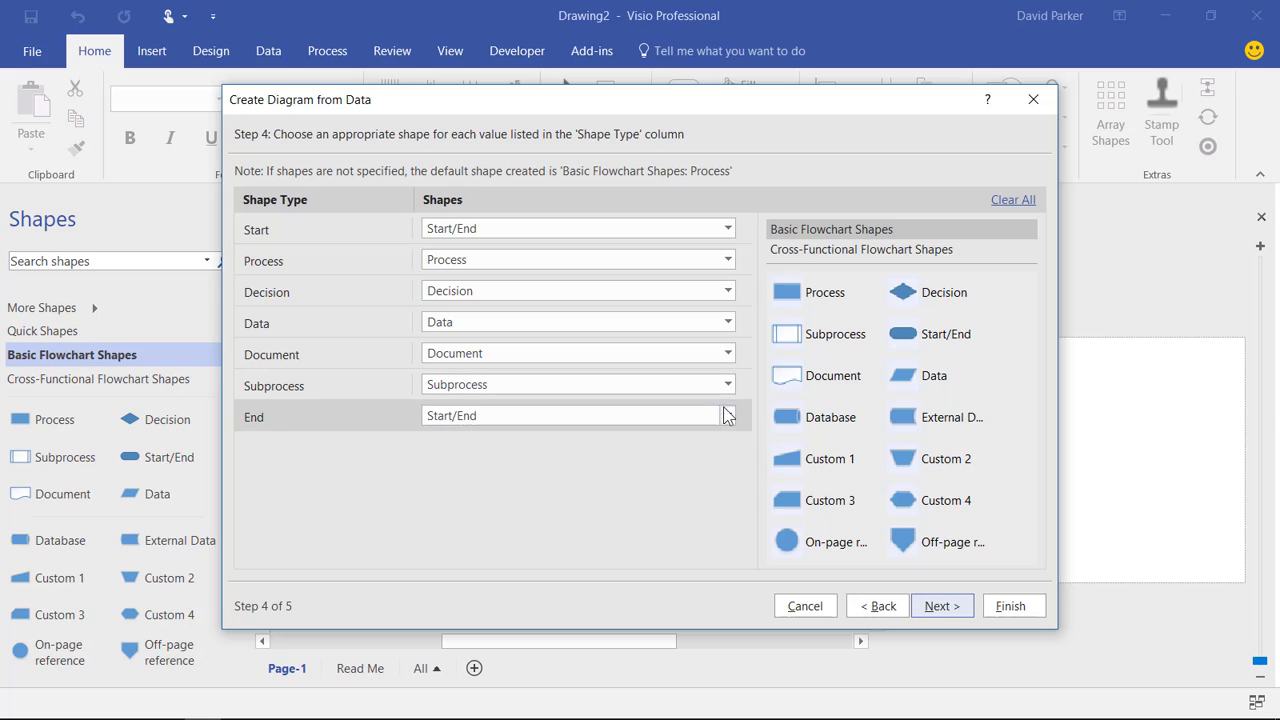
click(730, 229)
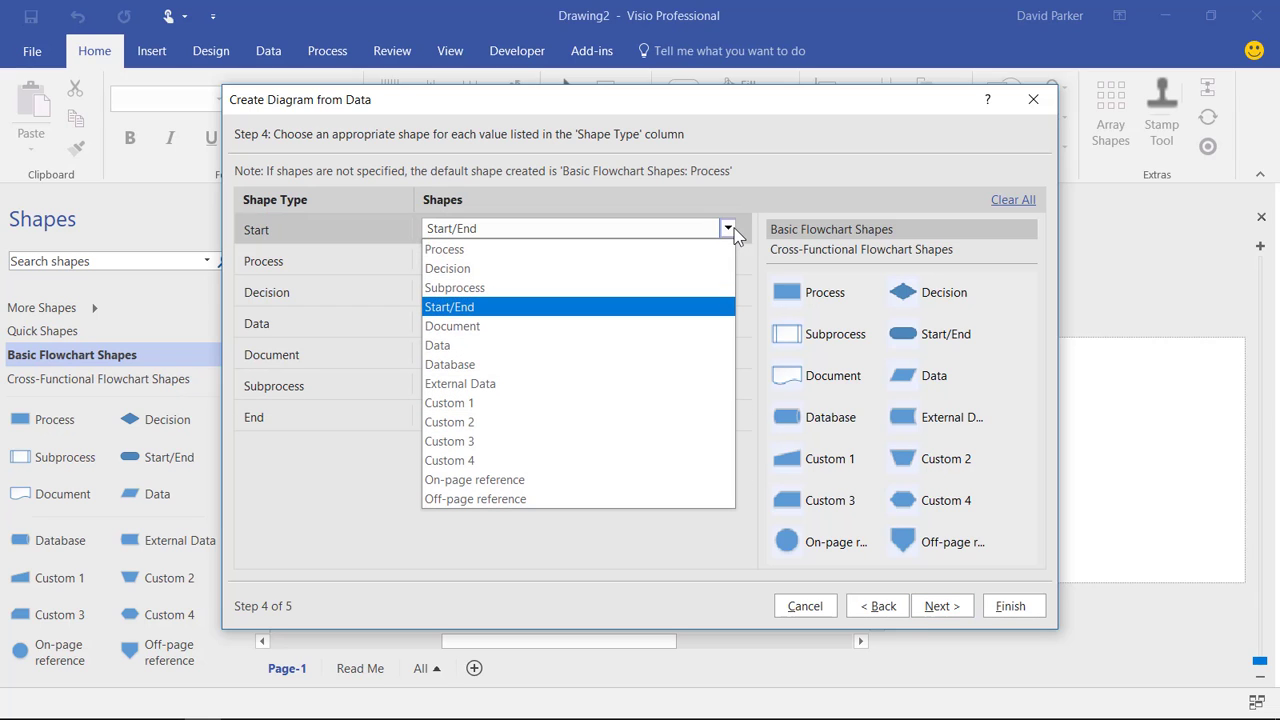
click(735, 233)
double_click(731, 260)
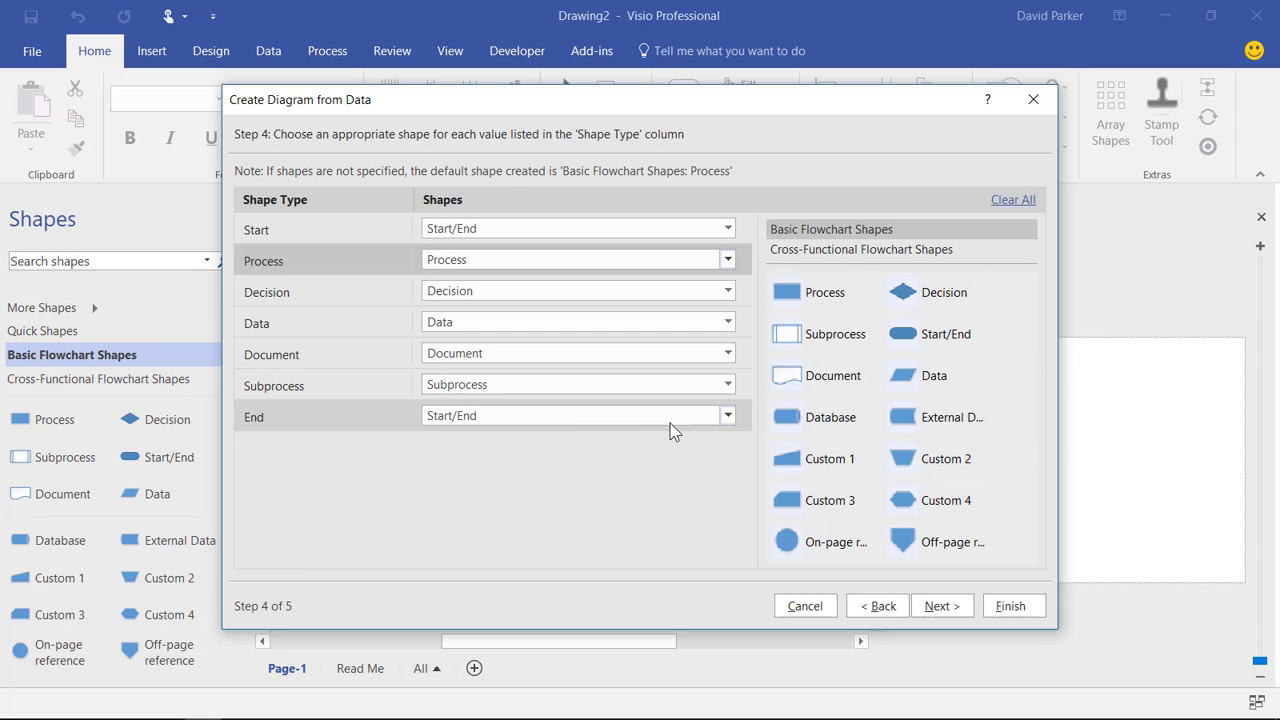
click(889, 251)
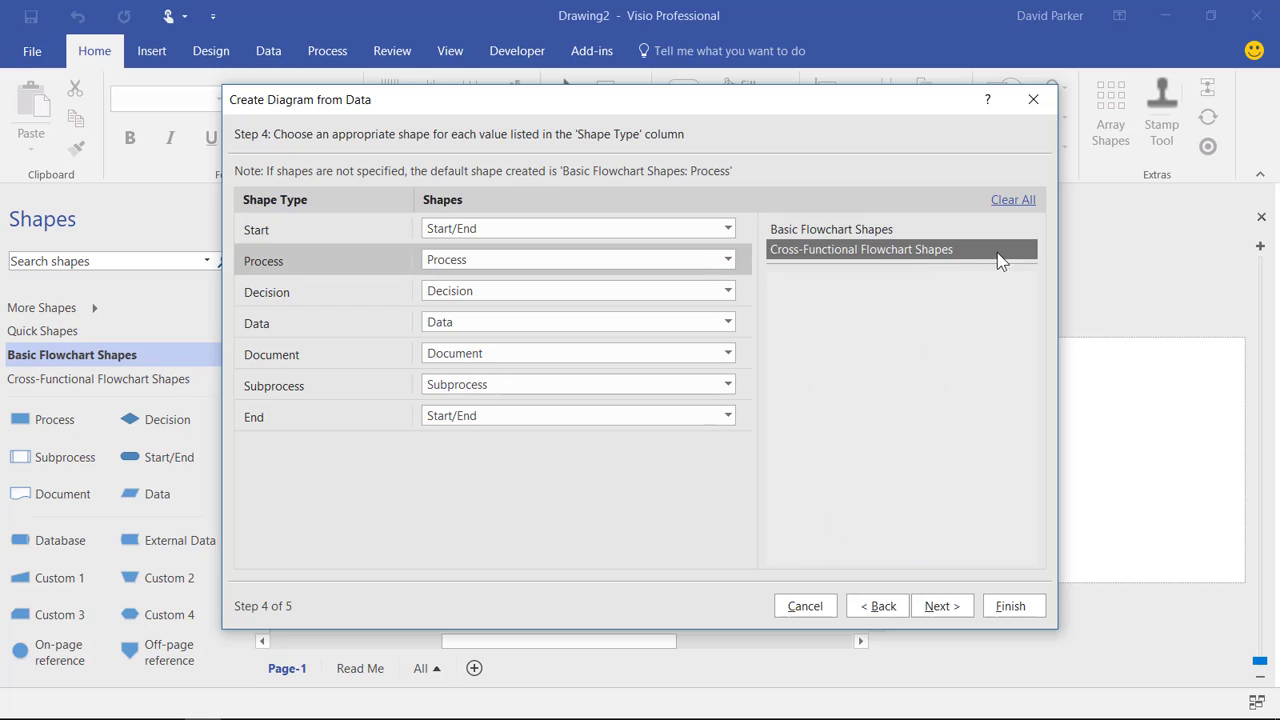
click(831, 229)
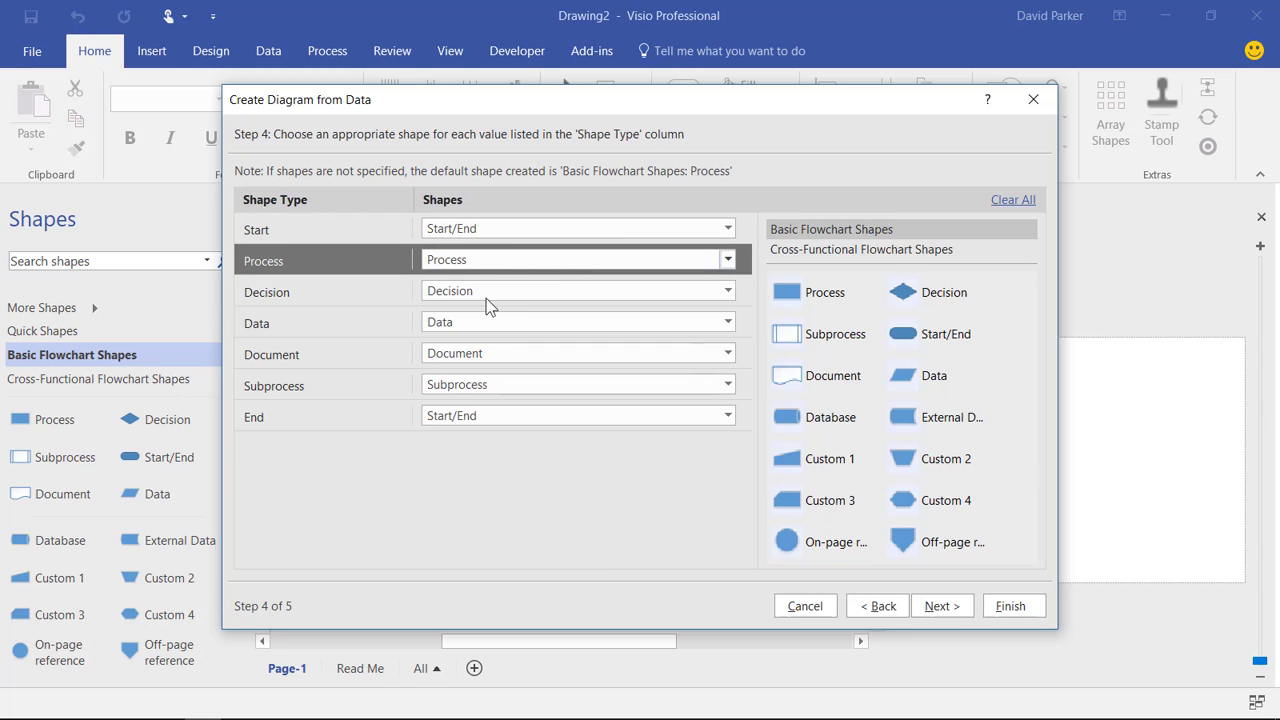
click(941, 606)
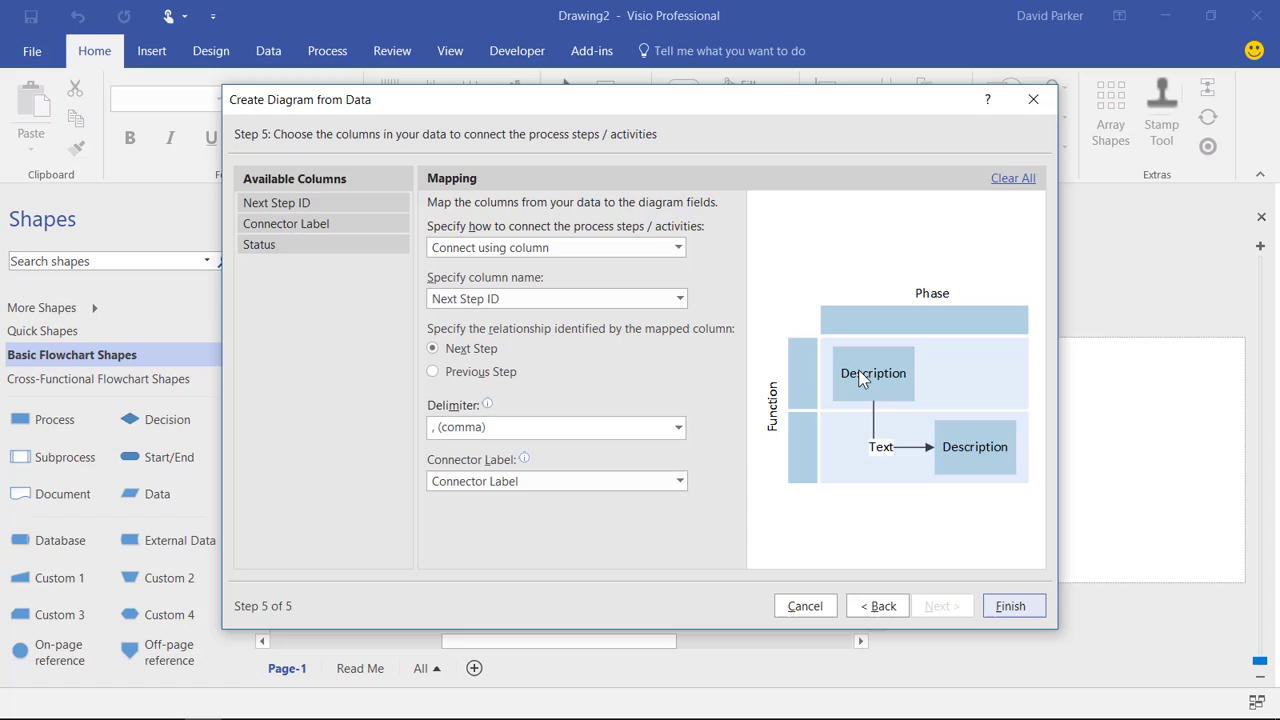
- Connect steps using column Next Step ID, comma delimiter, with Connector Label as connector text
click(531, 248)
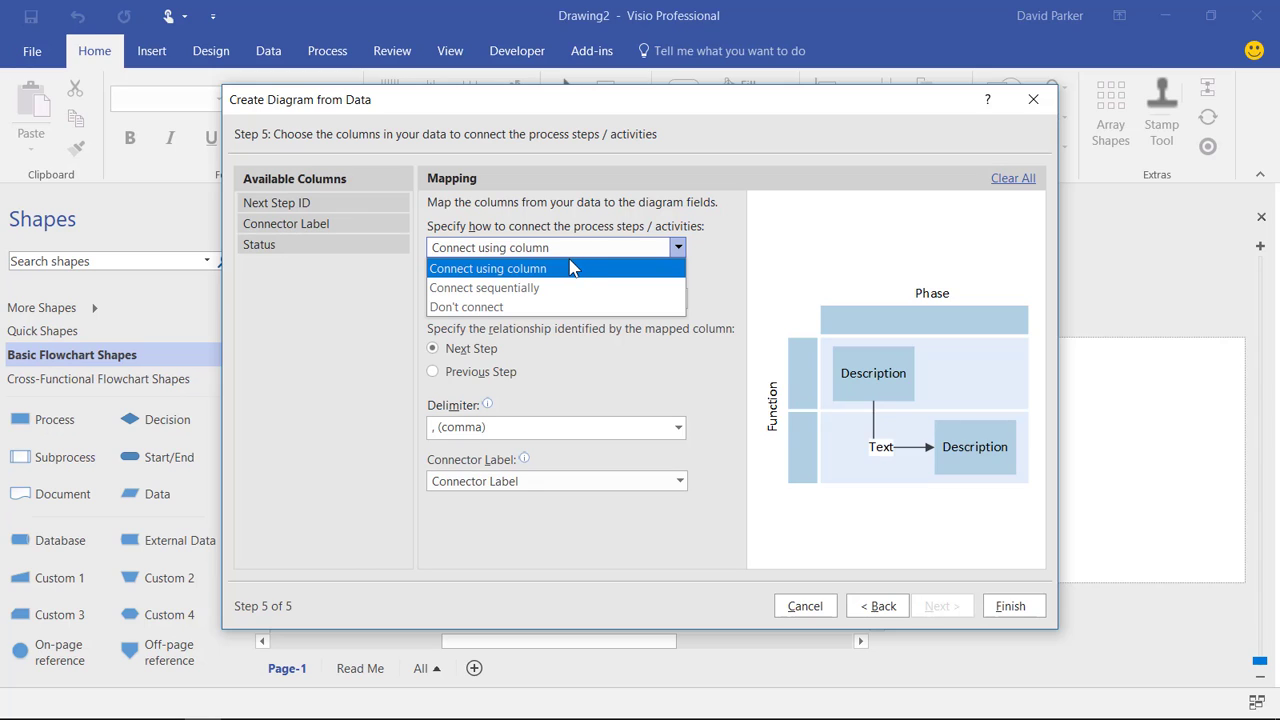
click(569, 260)
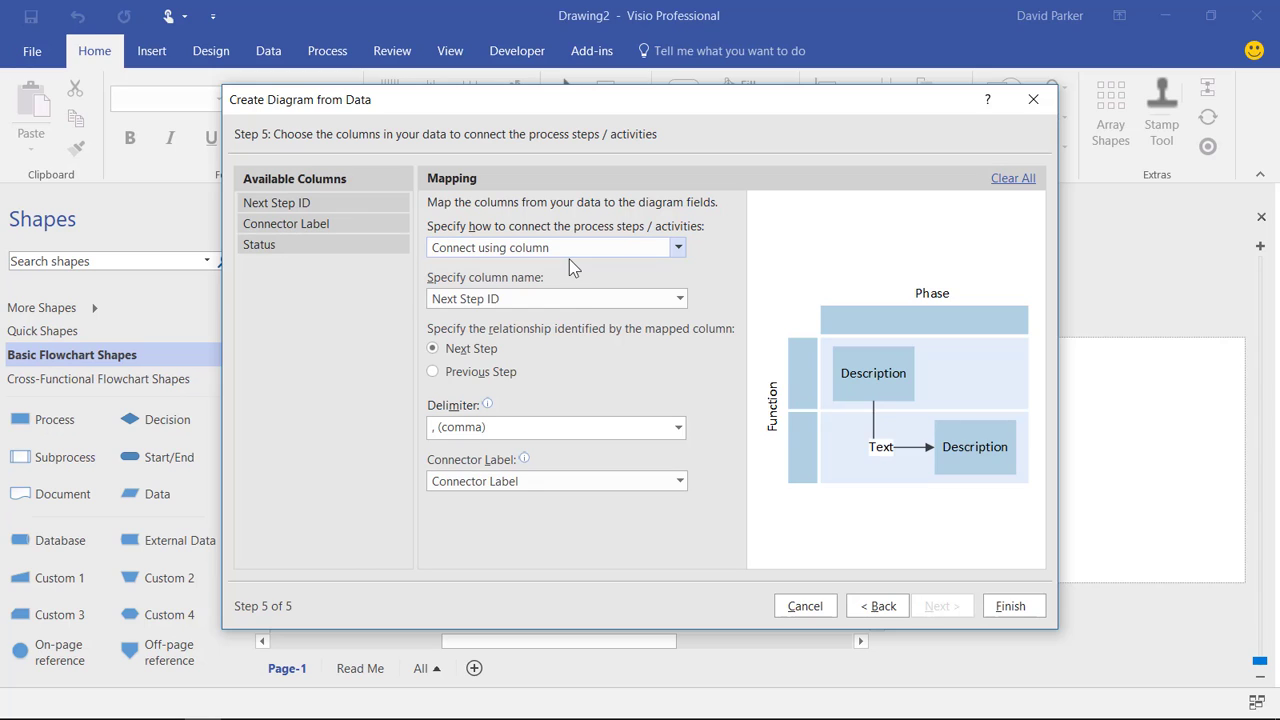
click(621, 296)
click(621, 298)
click(677, 428)
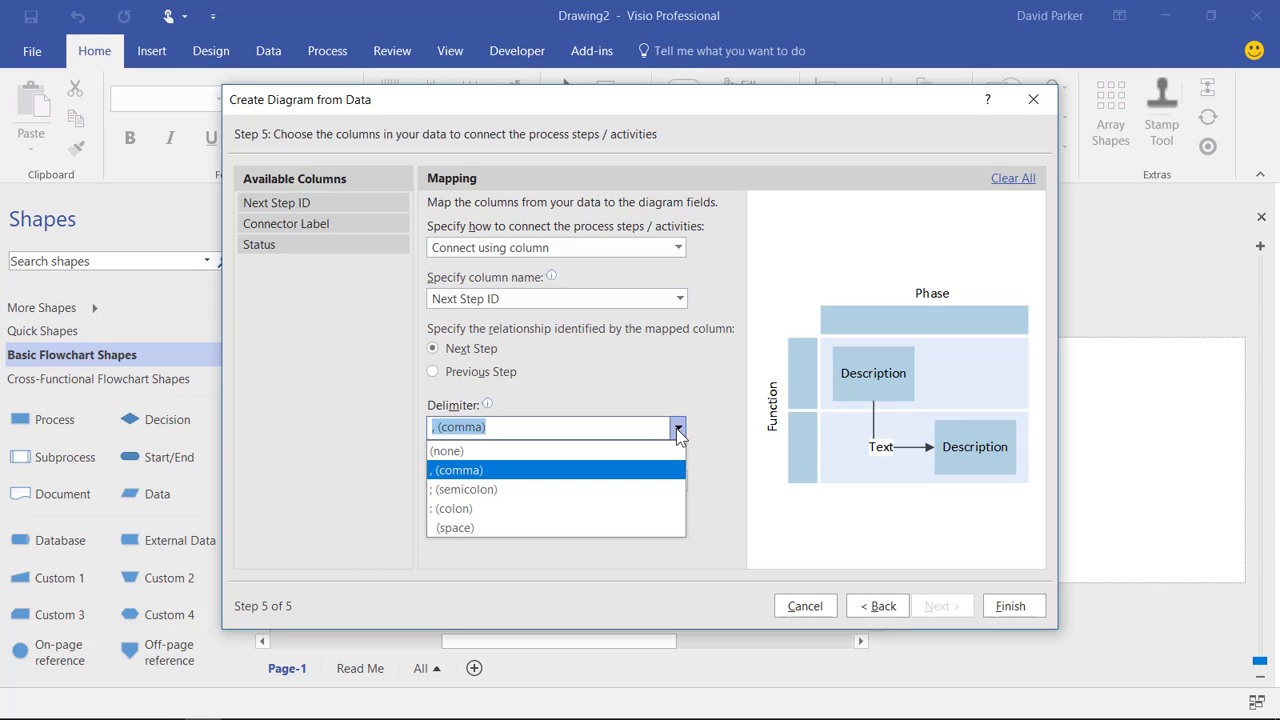
click(677, 428)
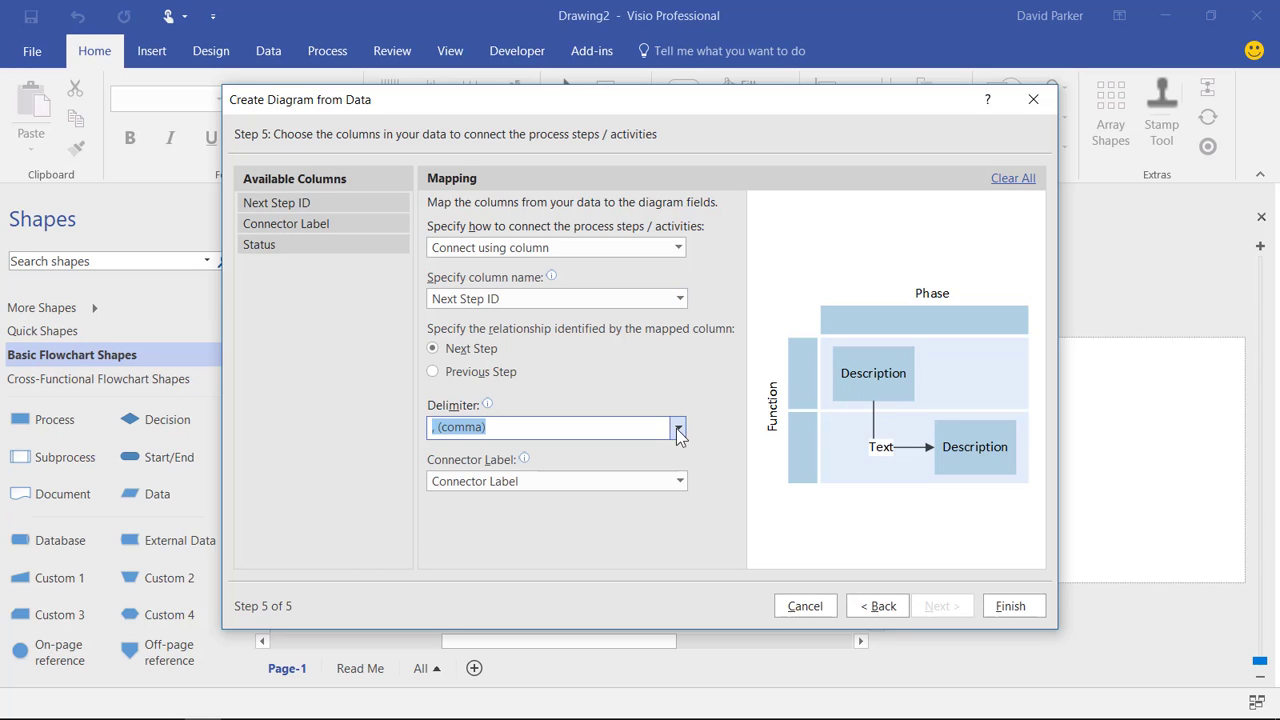
click(679, 482)
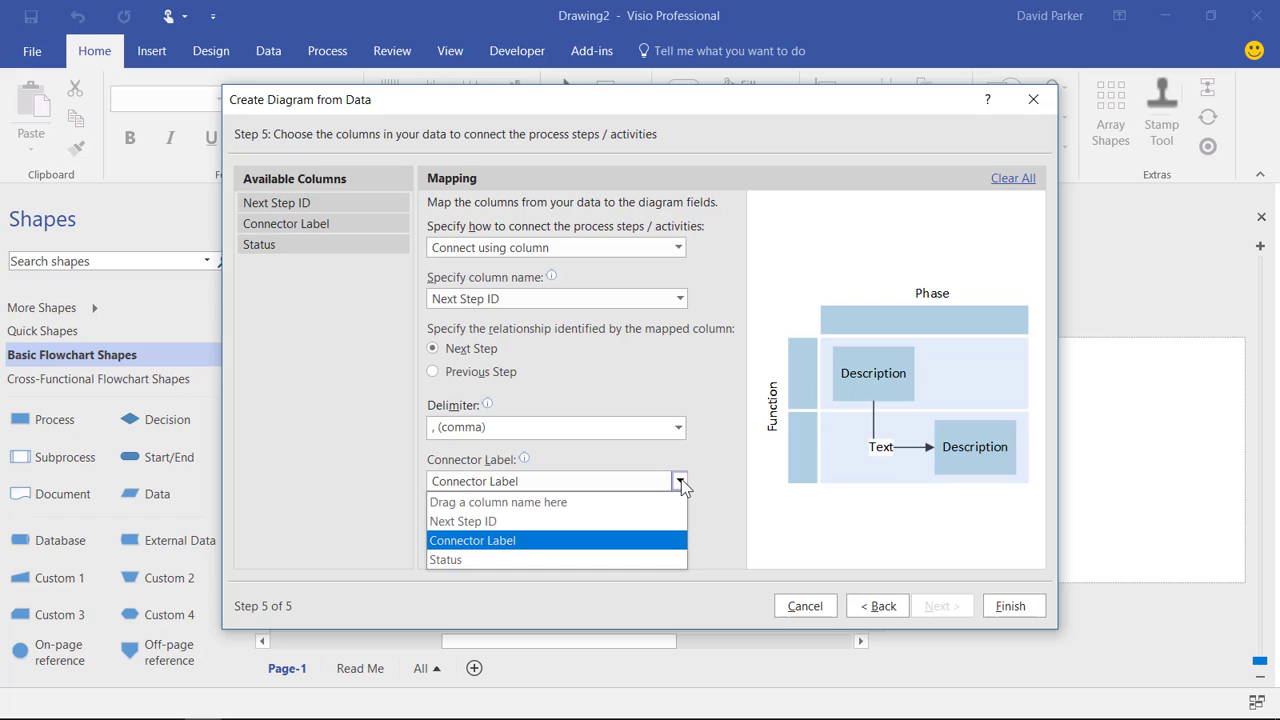
click(707, 397)
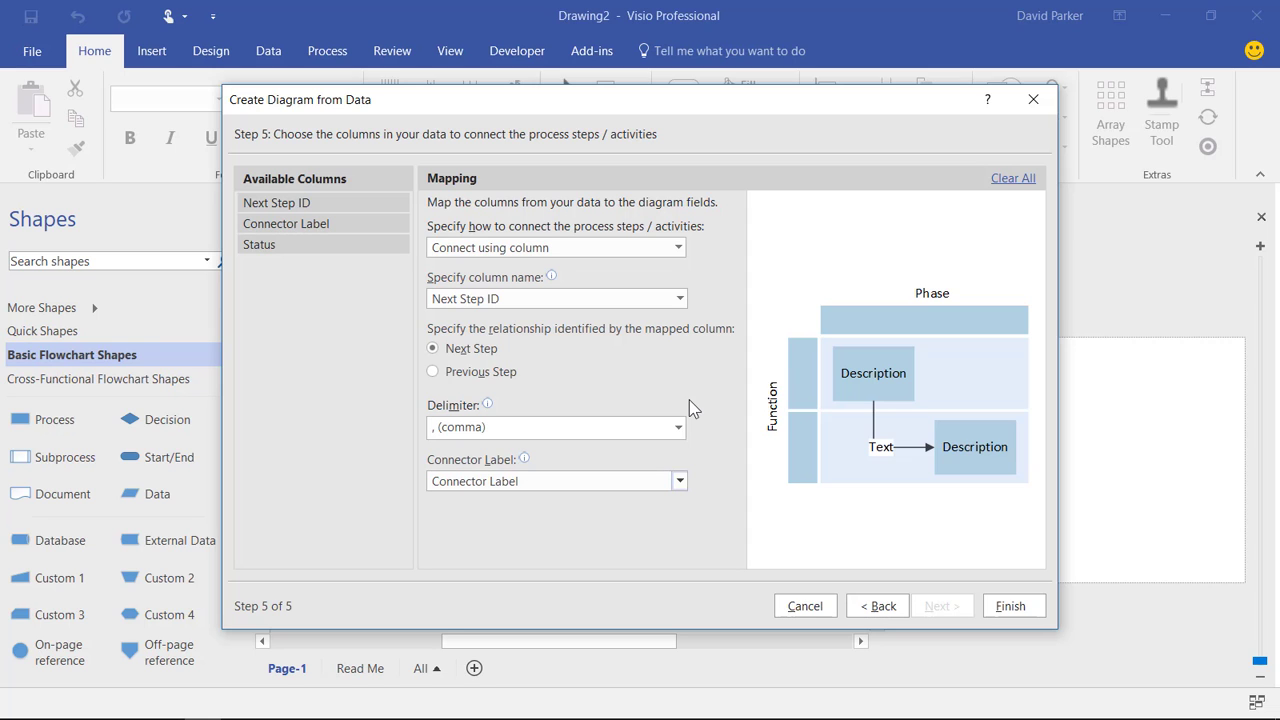
- Finish the Data Visualizer wizard to build the flowchart on Page-1, then hide rulers, page breaks and guides
click(1012, 608)
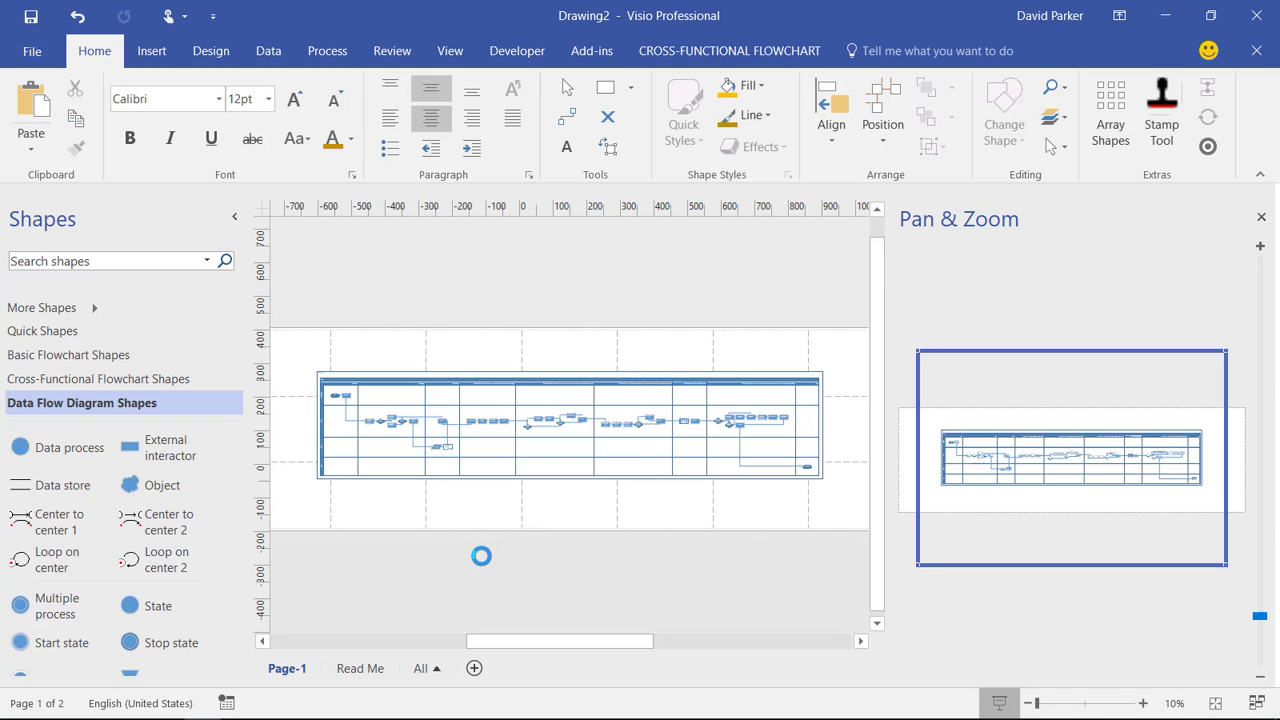
click(392, 54)
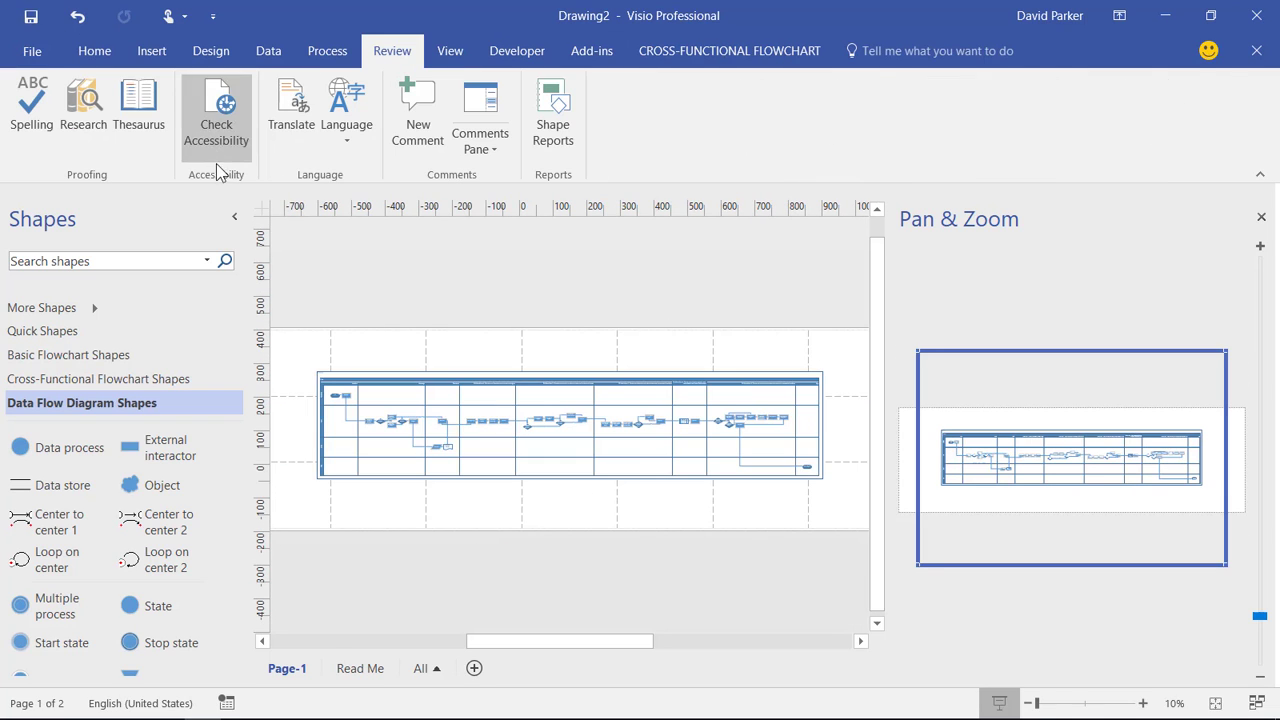
click(452, 52)
click(222, 99)
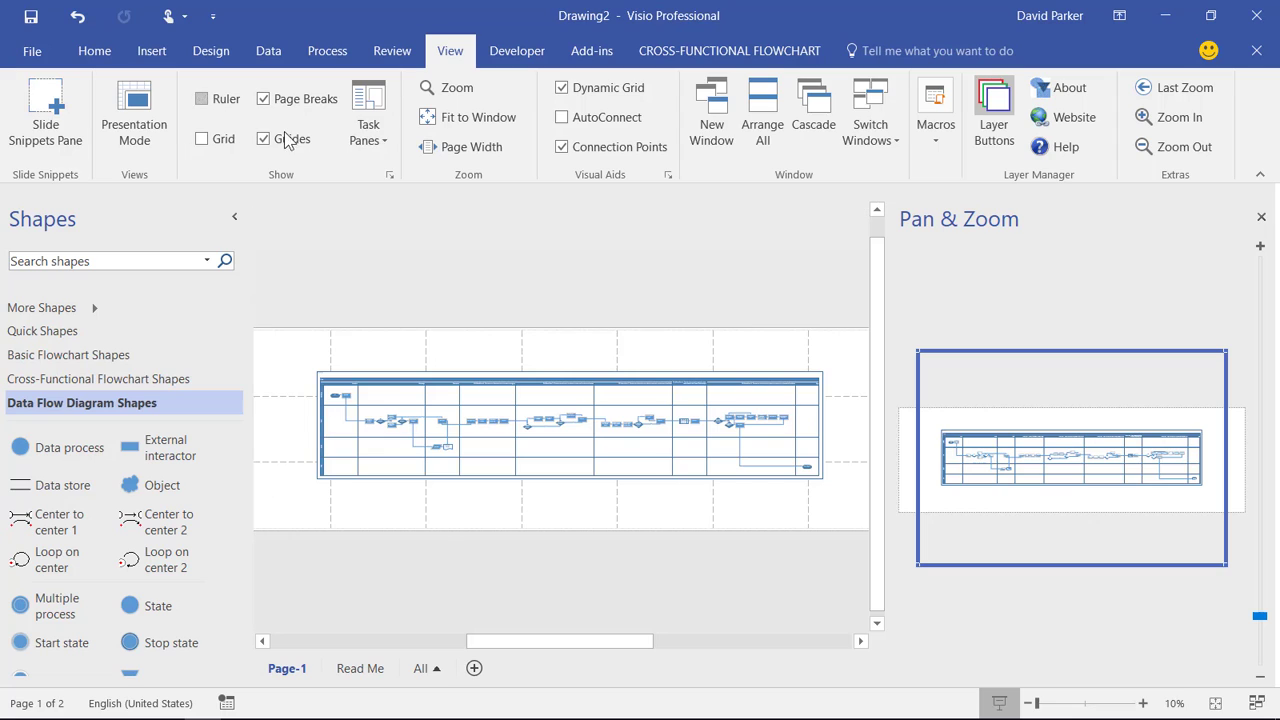
click(286, 140)
scroll(330, 378, up, 5)
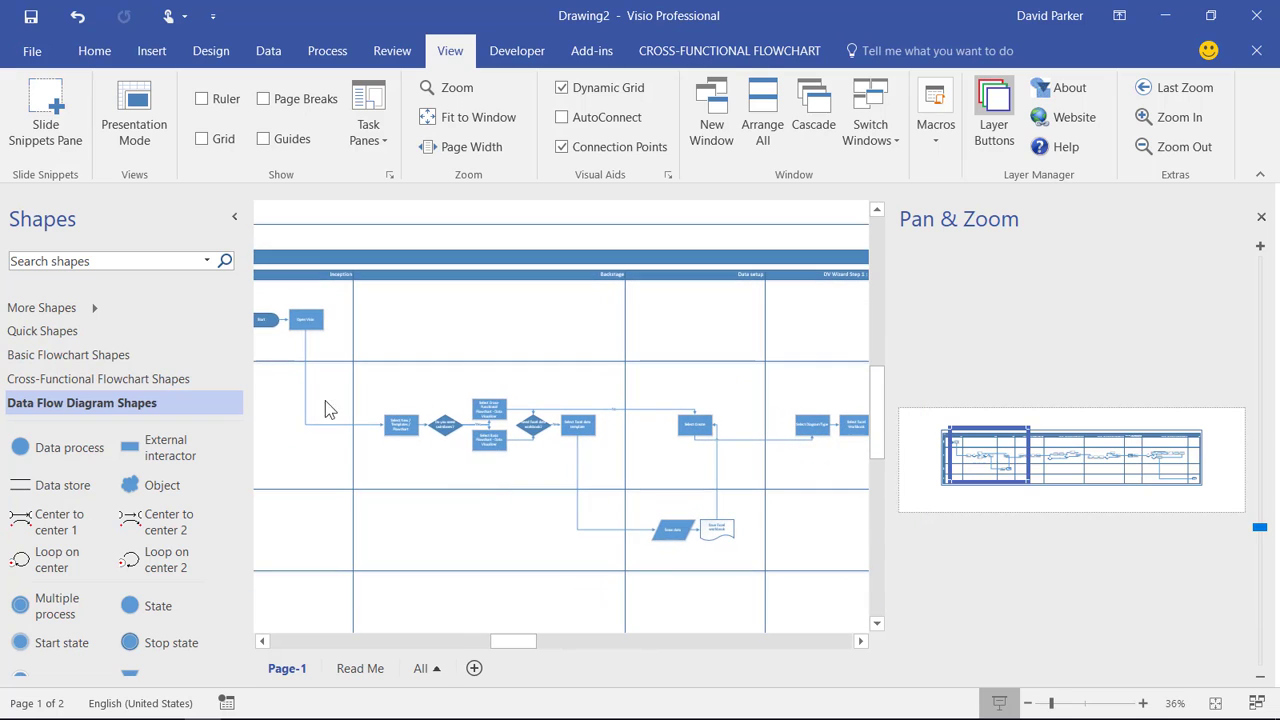
- Collapse the Shapes pane and zoom in on the 'Do you need swimlanes?' decision
click(235, 217)
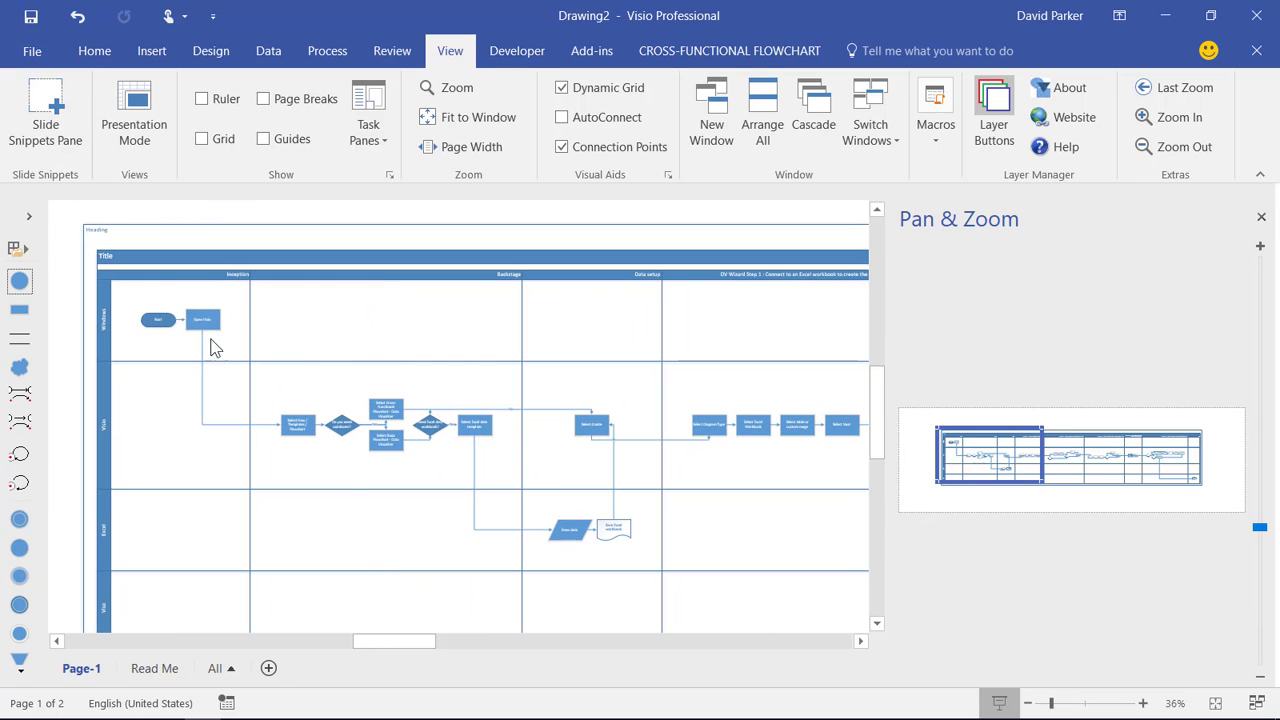
drag(269, 387, 443, 474)
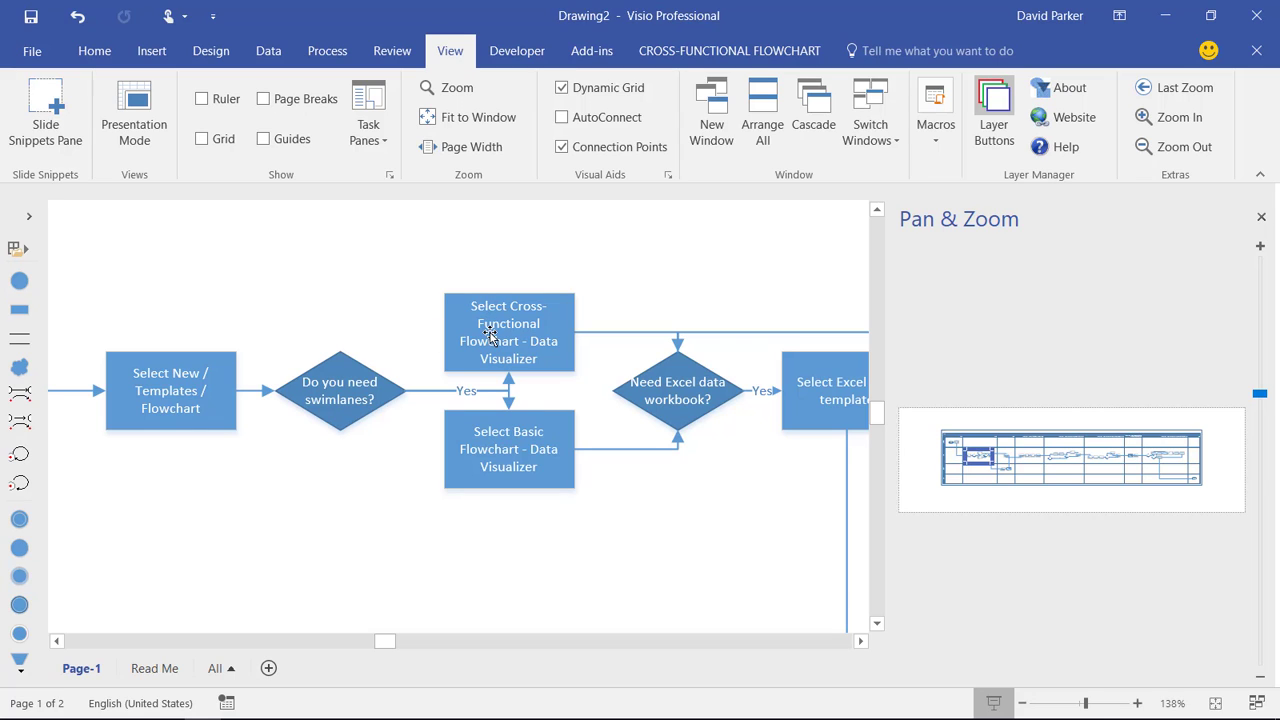
- Reattach the swimlanes decision's Yes connector to its top point and No to its bottom
click(509, 378)
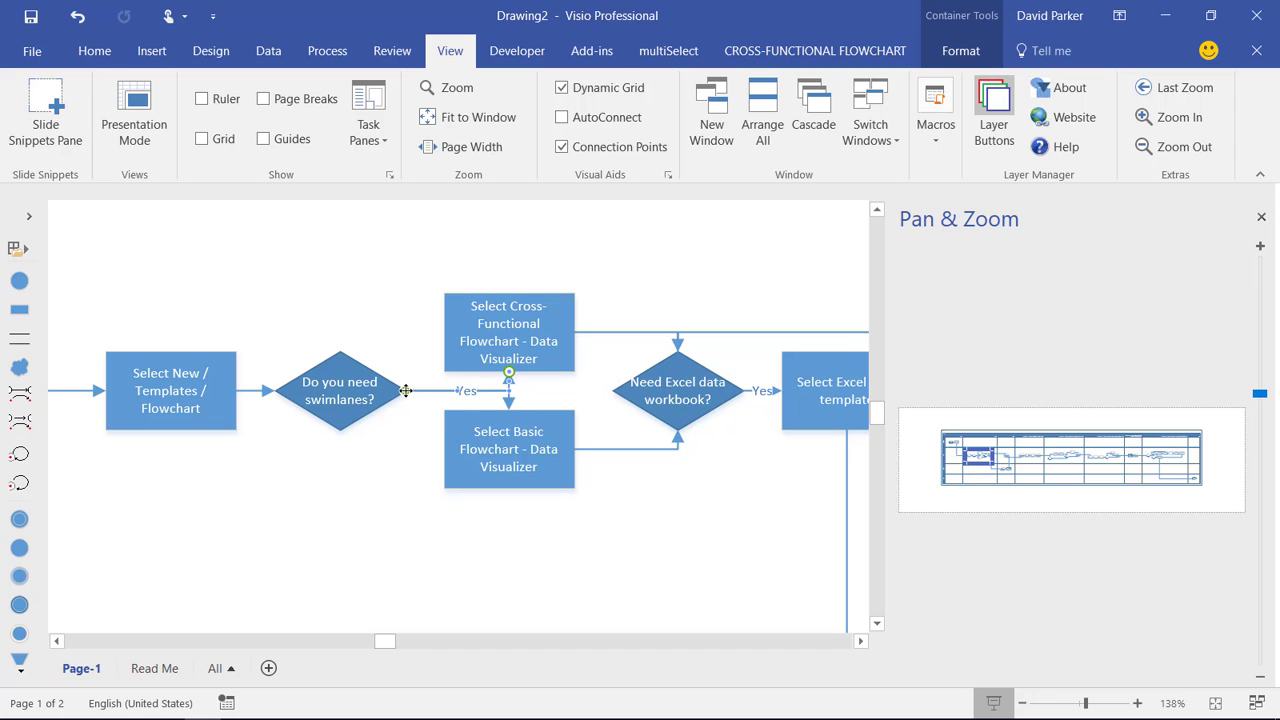
drag(405, 390, 340, 352)
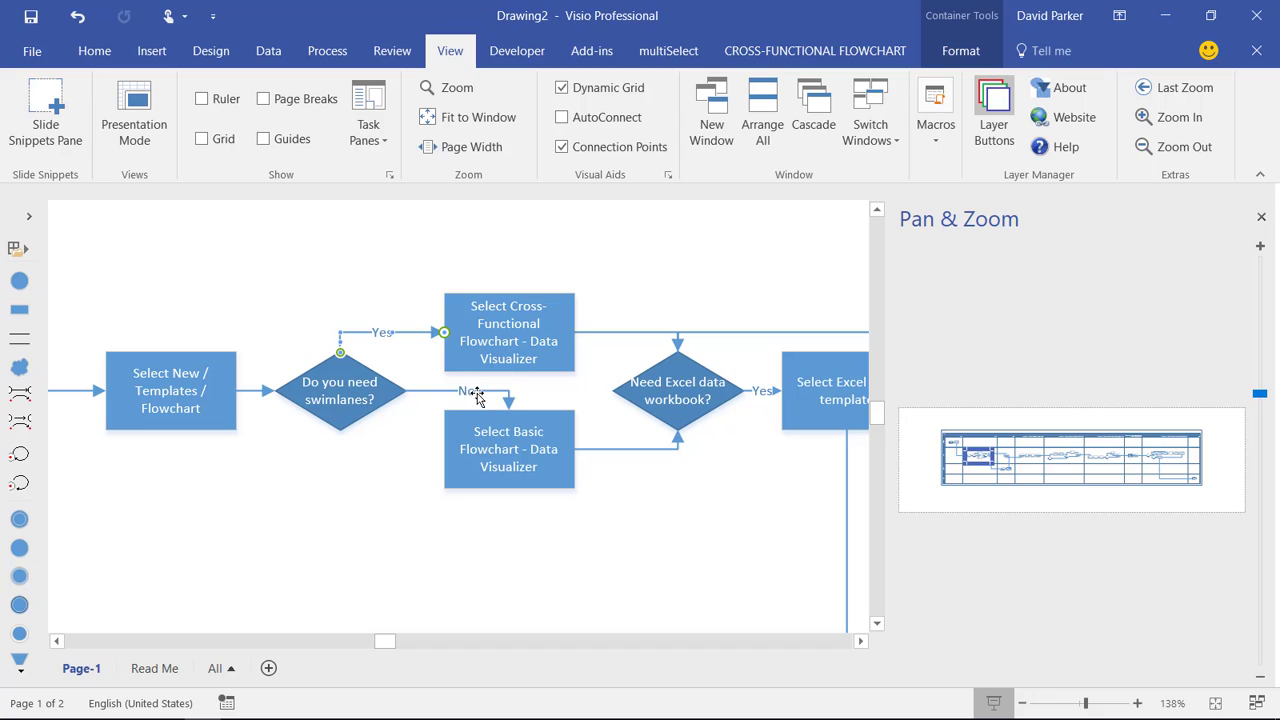
drag(405, 390, 340, 431)
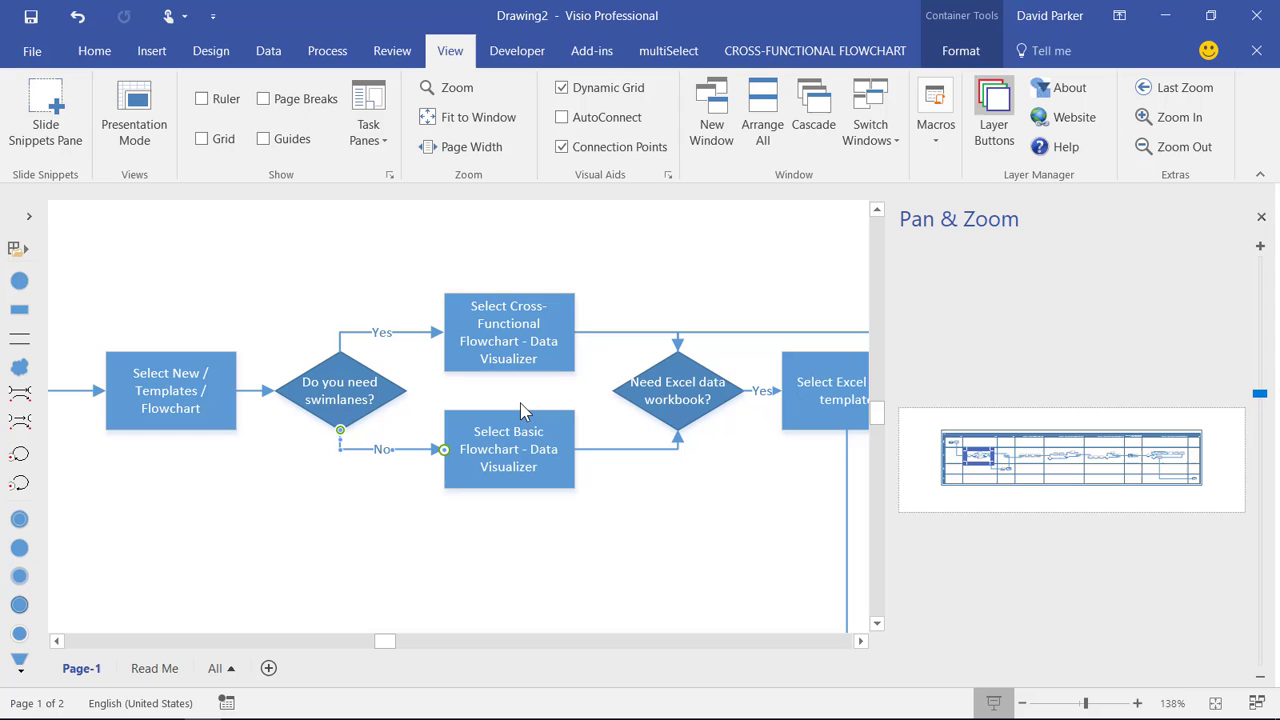
click(860, 641)
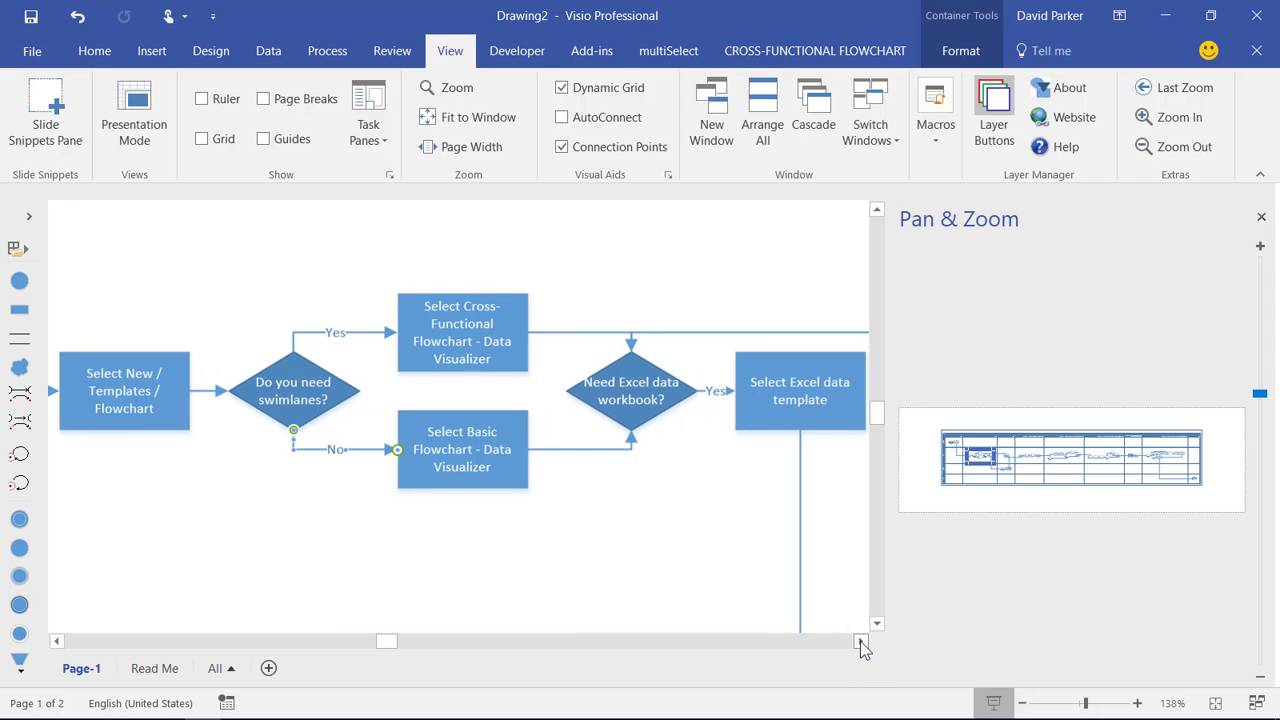
click(860, 641)
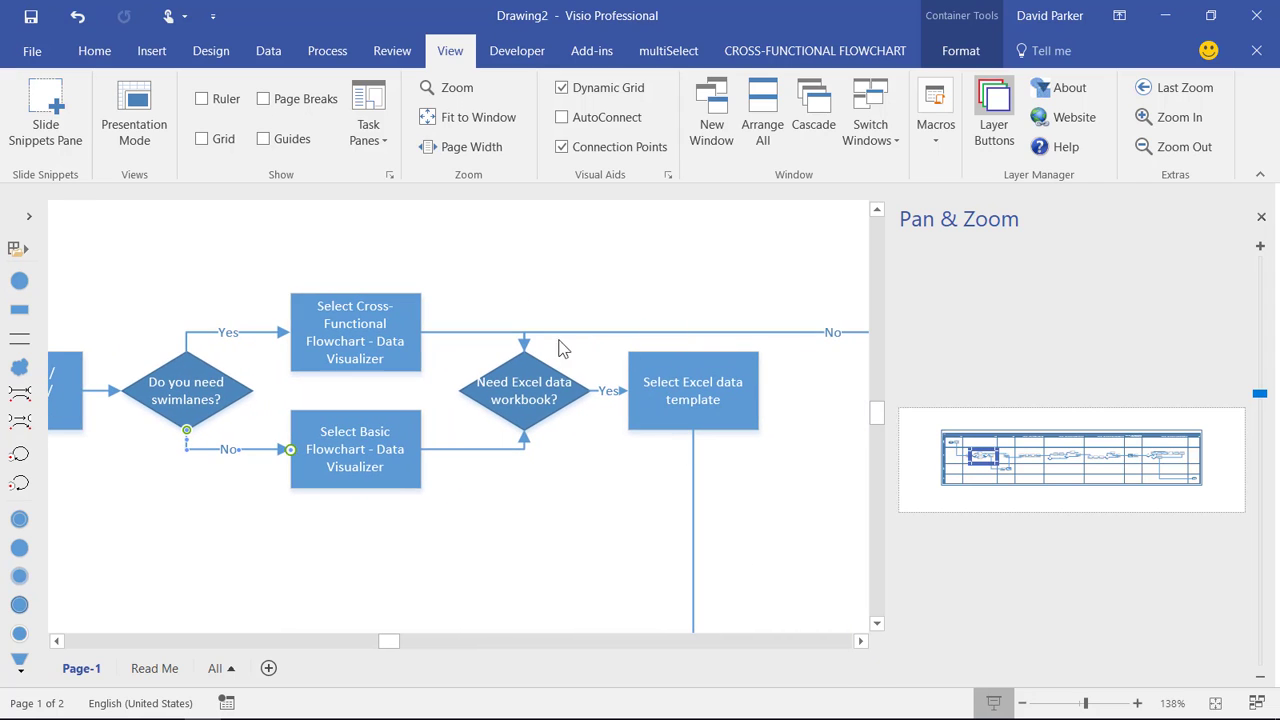
- Attach the connector from the Cross-Functional box to the workbook decision's left point
click(528, 344)
click(438, 333)
drag(522, 352, 459, 390)
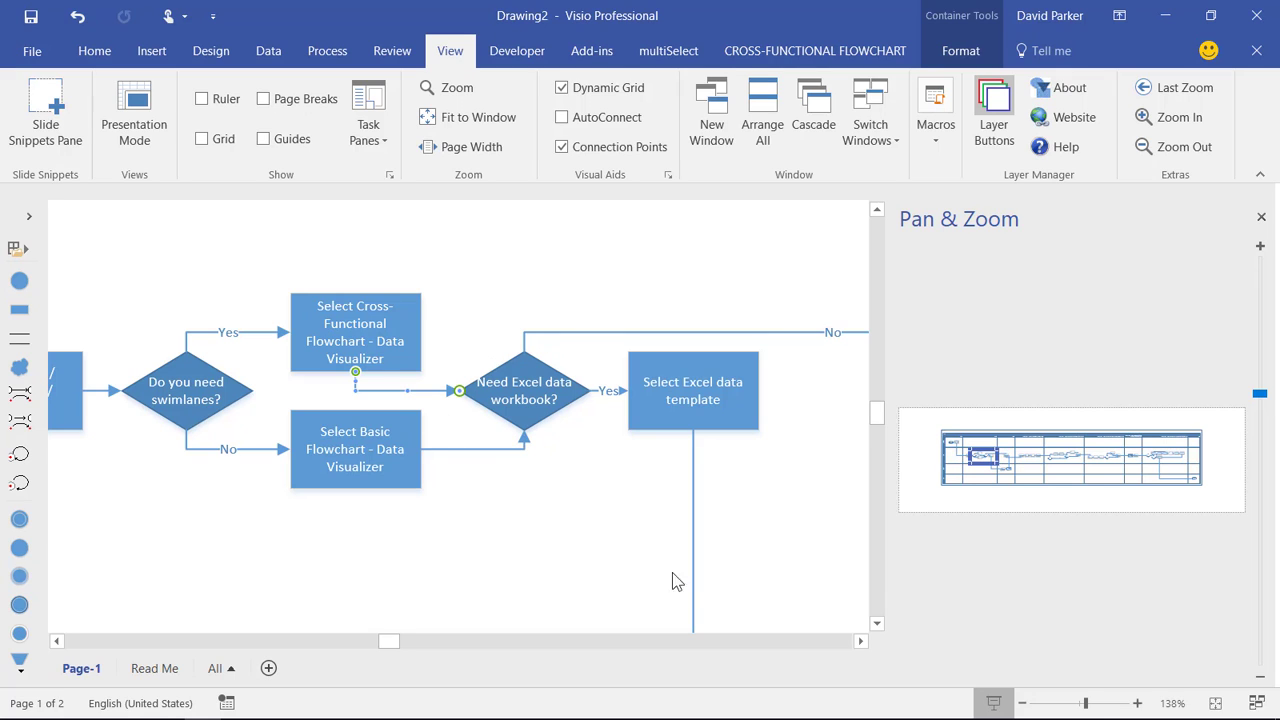
drag(862, 645, 862, 648)
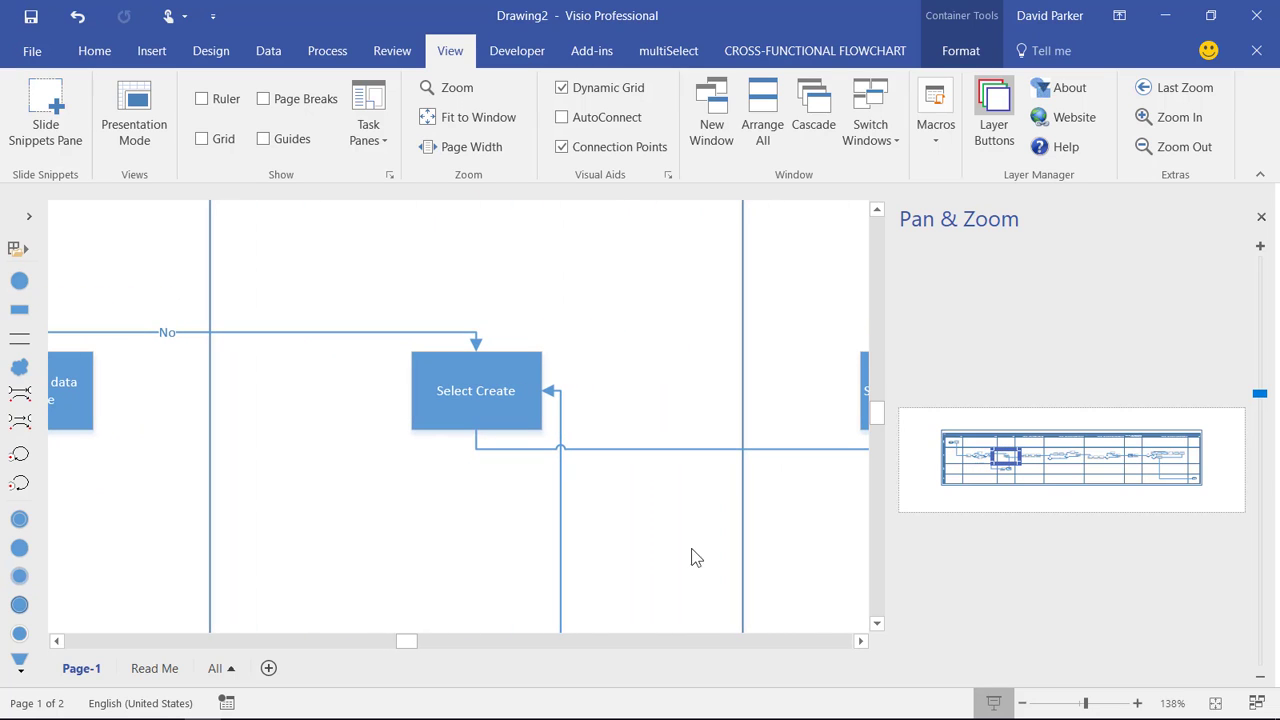
- Shift Select Create right so its connector from Save Excel workbook runs straight
ctrl+shift+right_click(645, 534)
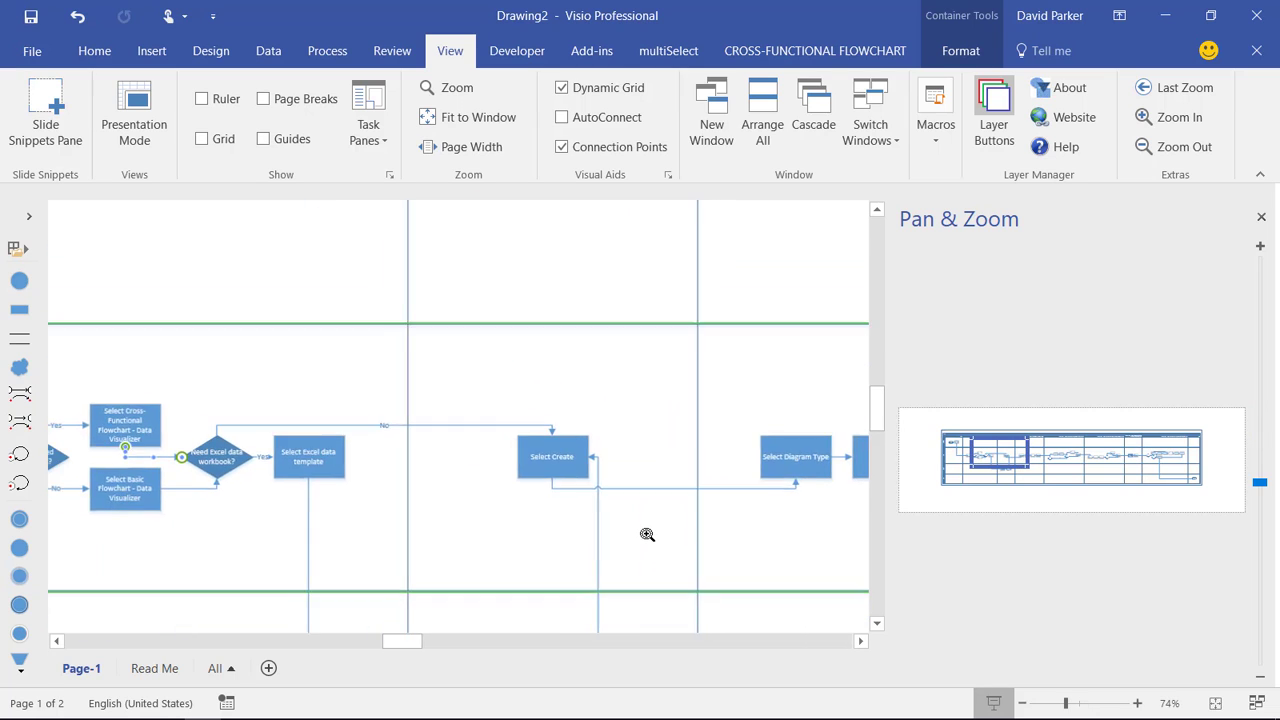
click(877, 624)
click(877, 624)
click(535, 316)
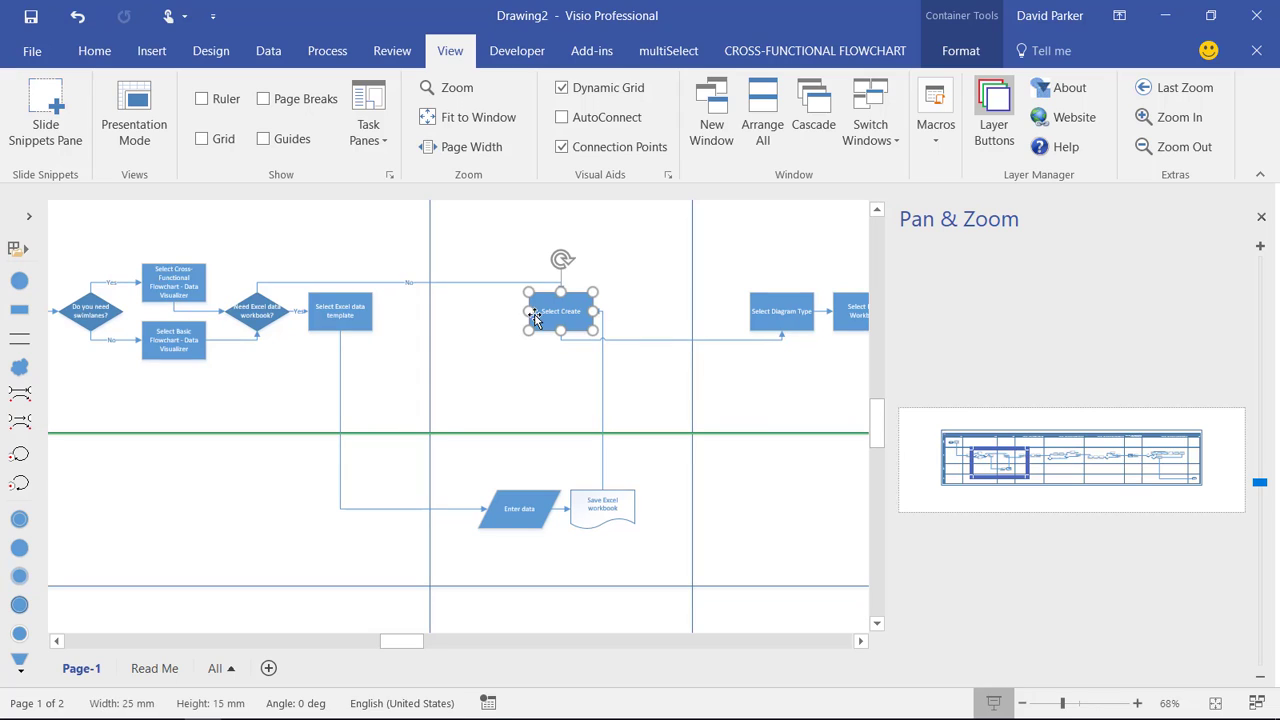
drag(538, 316, 628, 318)
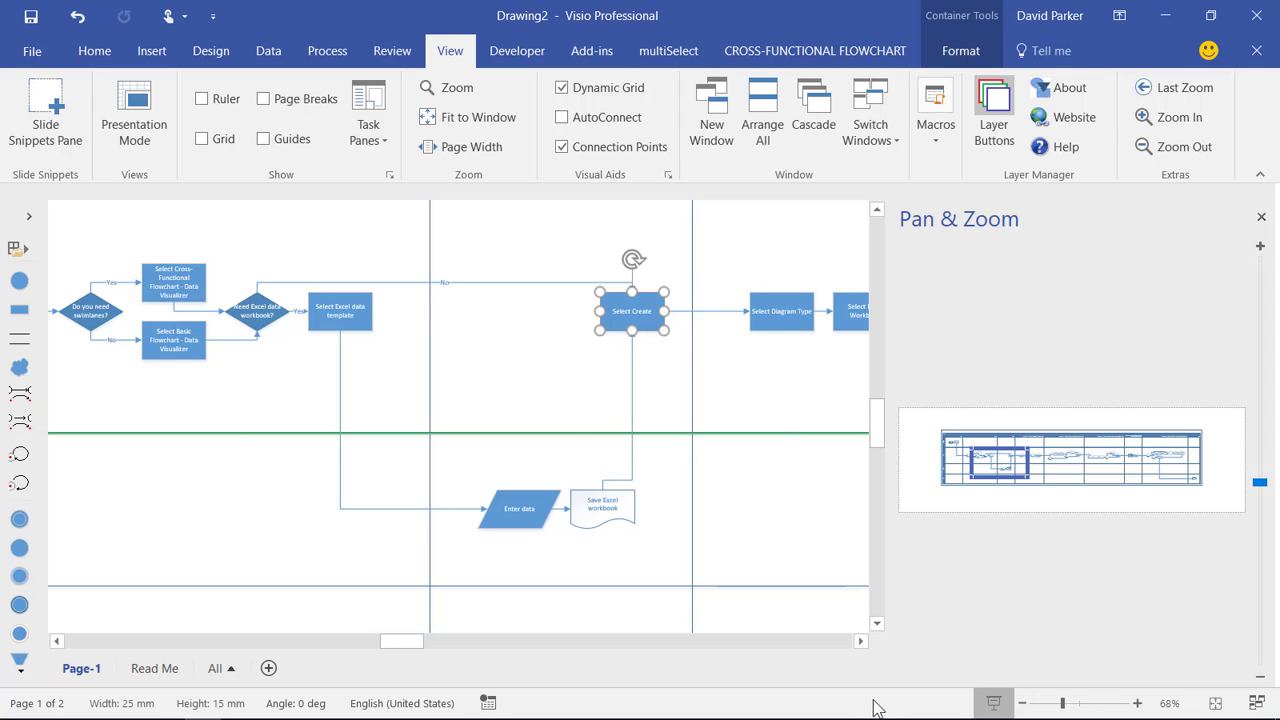
drag(860, 643, 860, 643)
ctrl+shift+drag(751, 222, 365, 436)
click(272, 386)
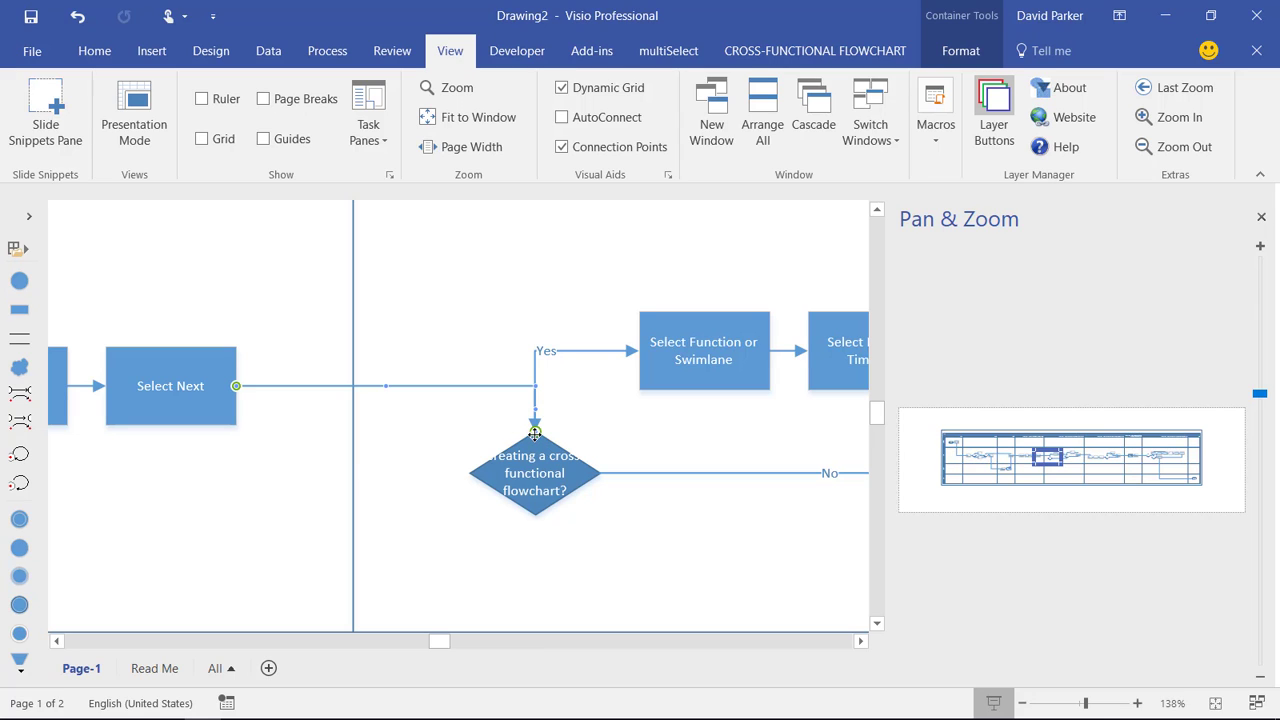
- Attach the Select Next and Select Phase or Timeline connectors to their decisions' left points
drag(535, 432, 470, 473)
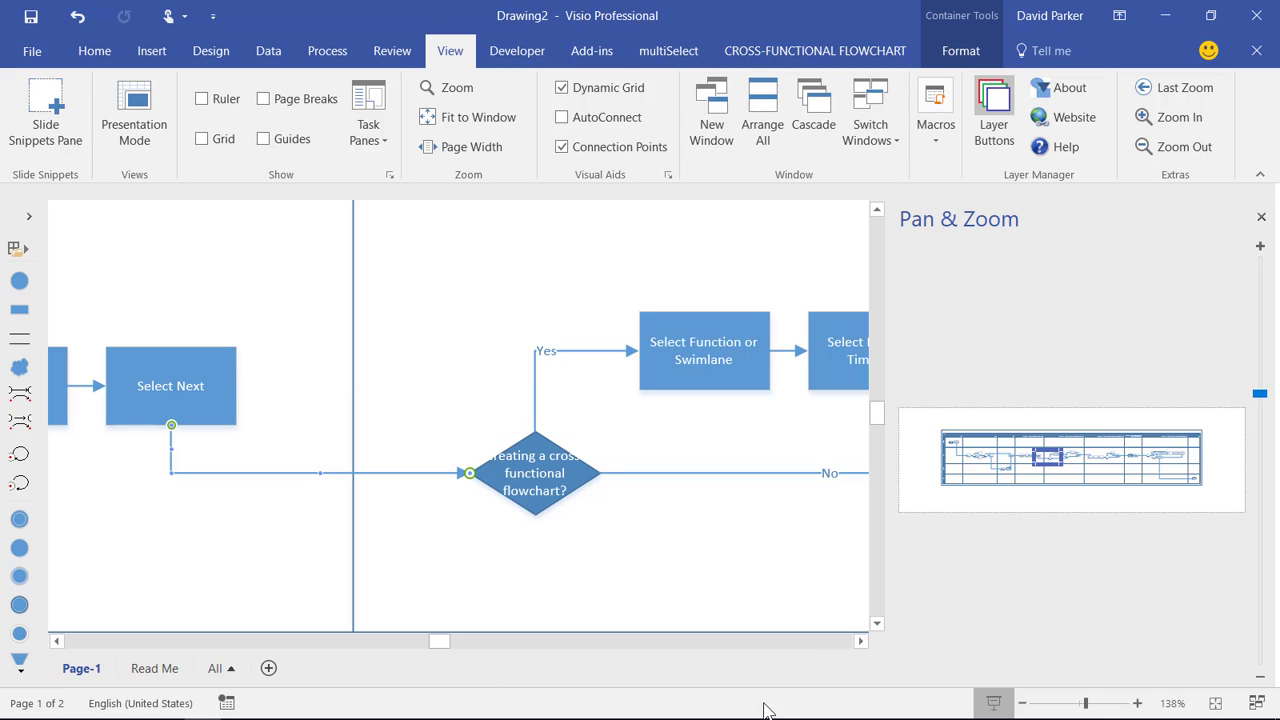
click(861, 641)
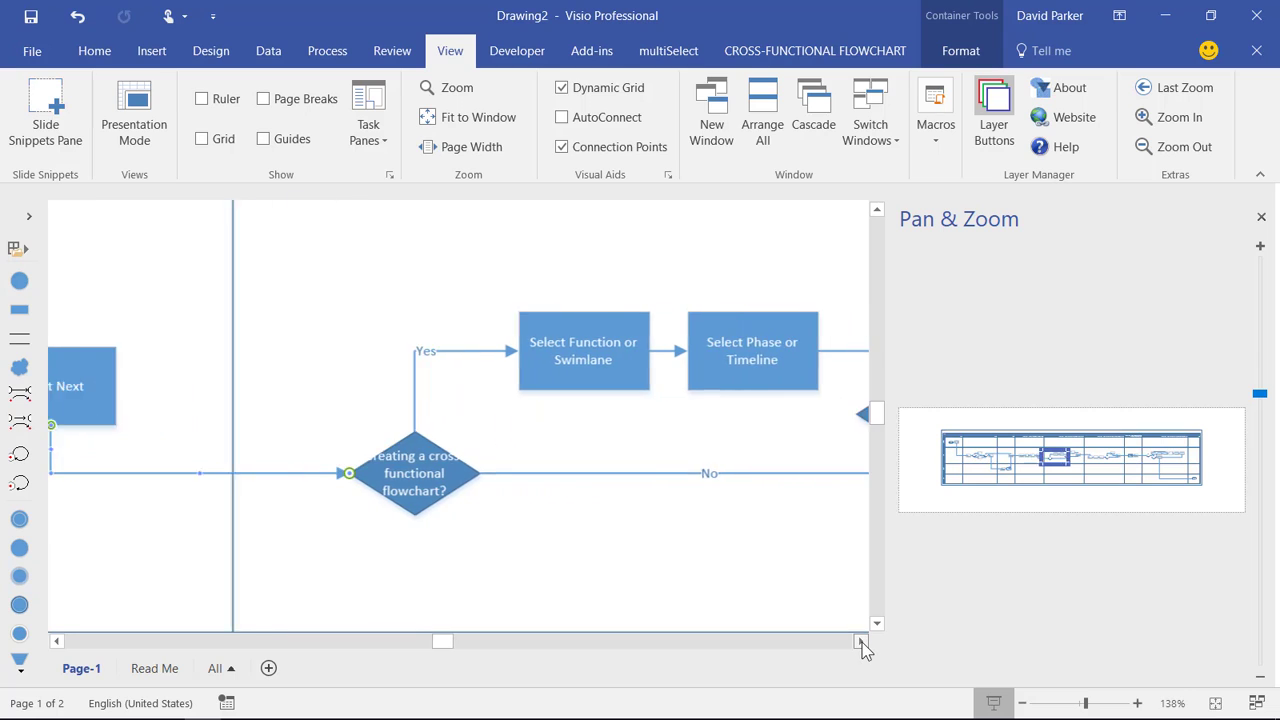
click(861, 641)
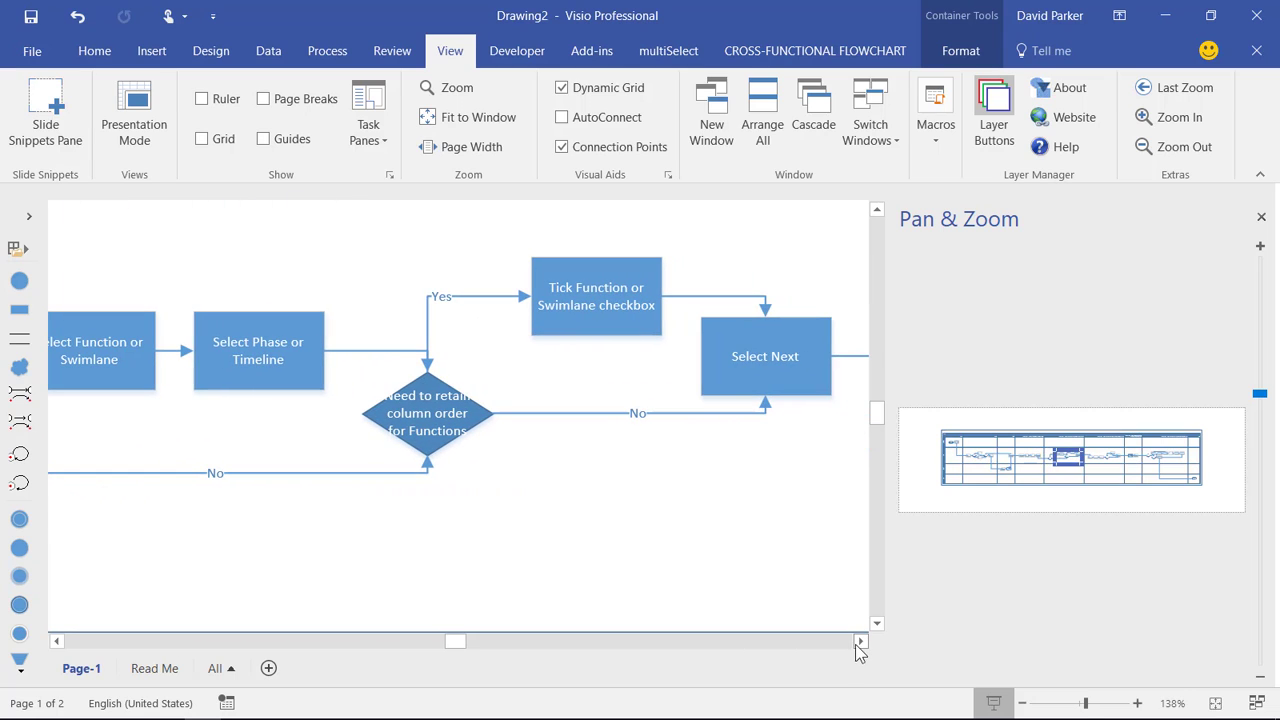
click(387, 352)
drag(426, 372, 362, 413)
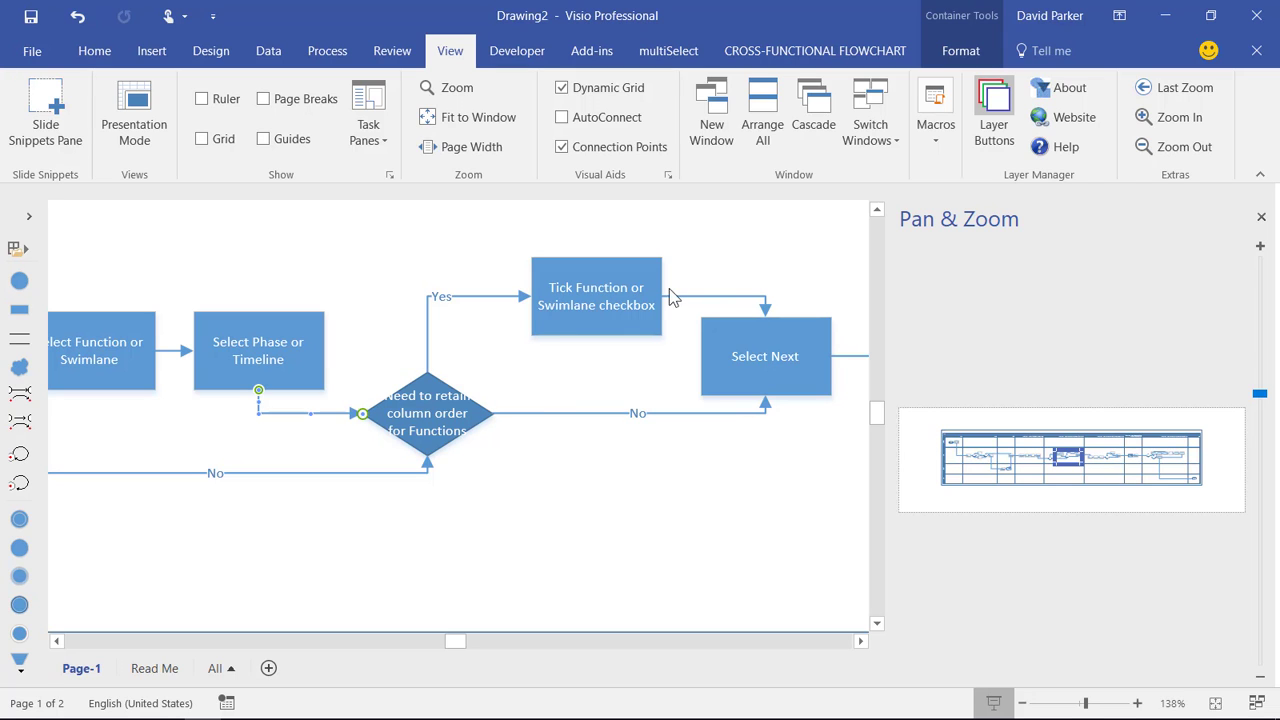
click(861, 641)
drag(859, 640, 860, 641)
- Move Select Finish below the connector-label step, undoing a stray change to it
ctrl+shift+right_click(623, 556)
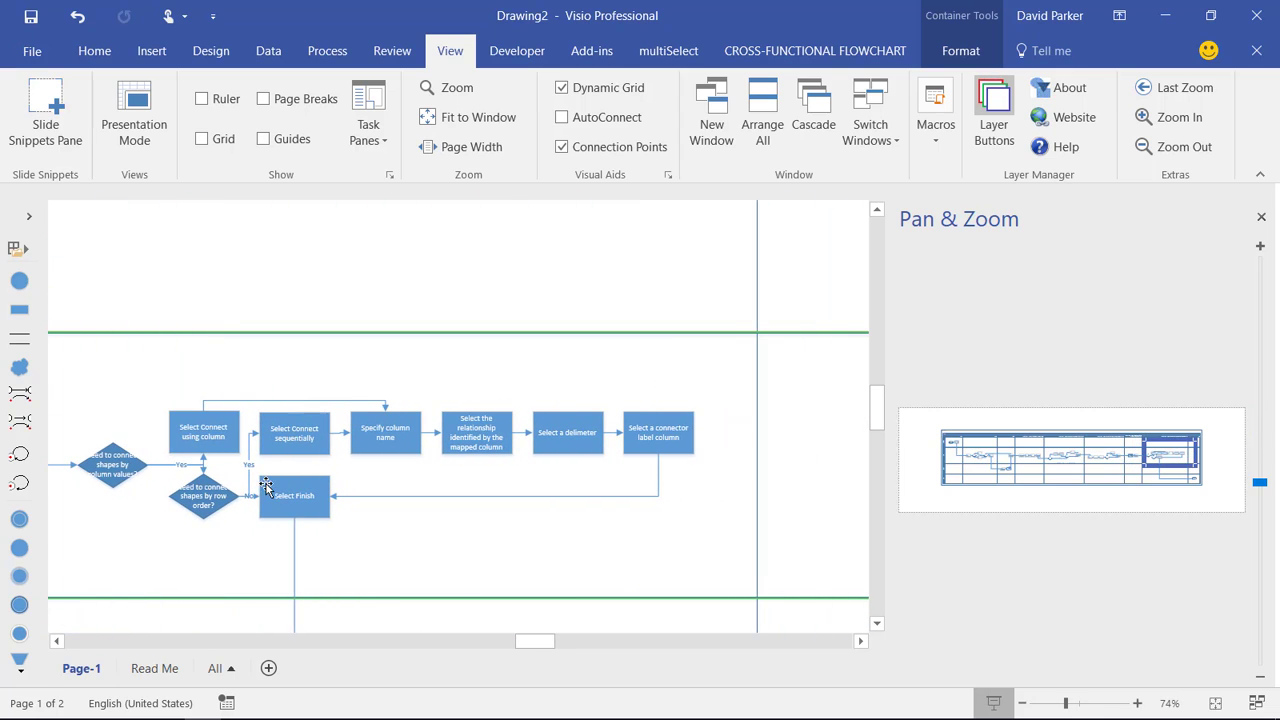
click(283, 500)
drag(283, 499, 646, 550)
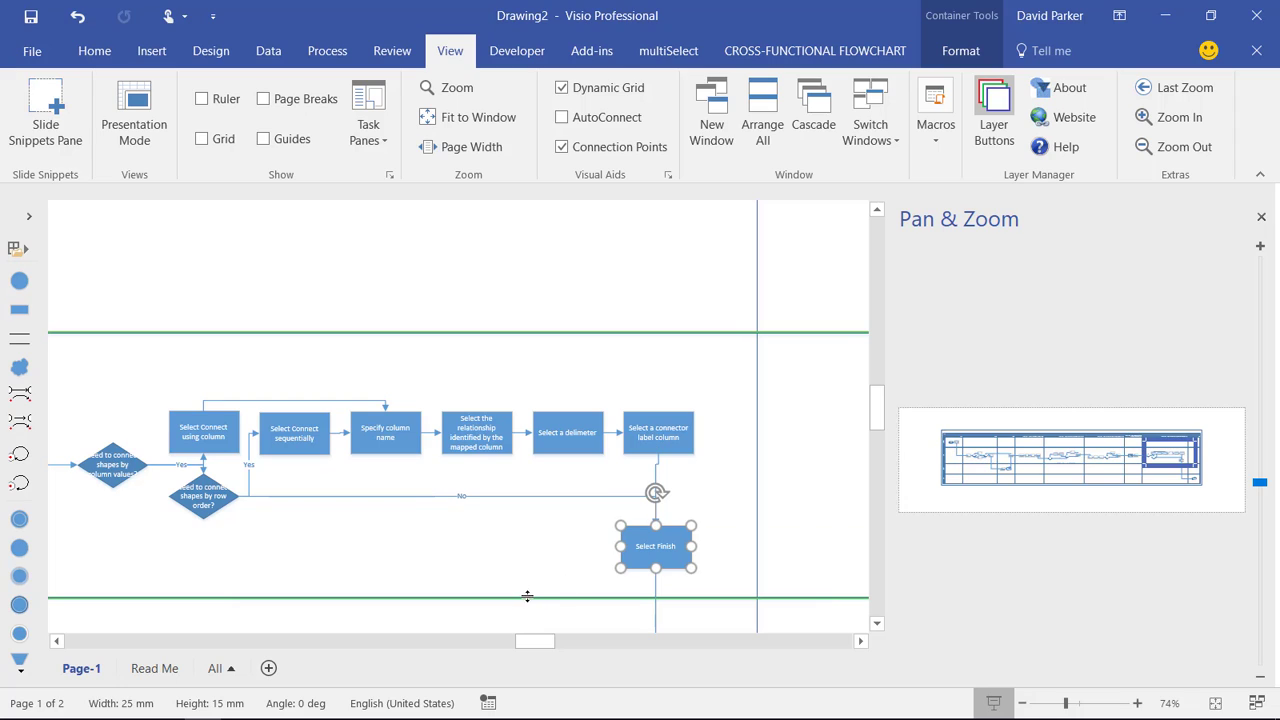
click(413, 500)
drag(233, 497, 203, 518)
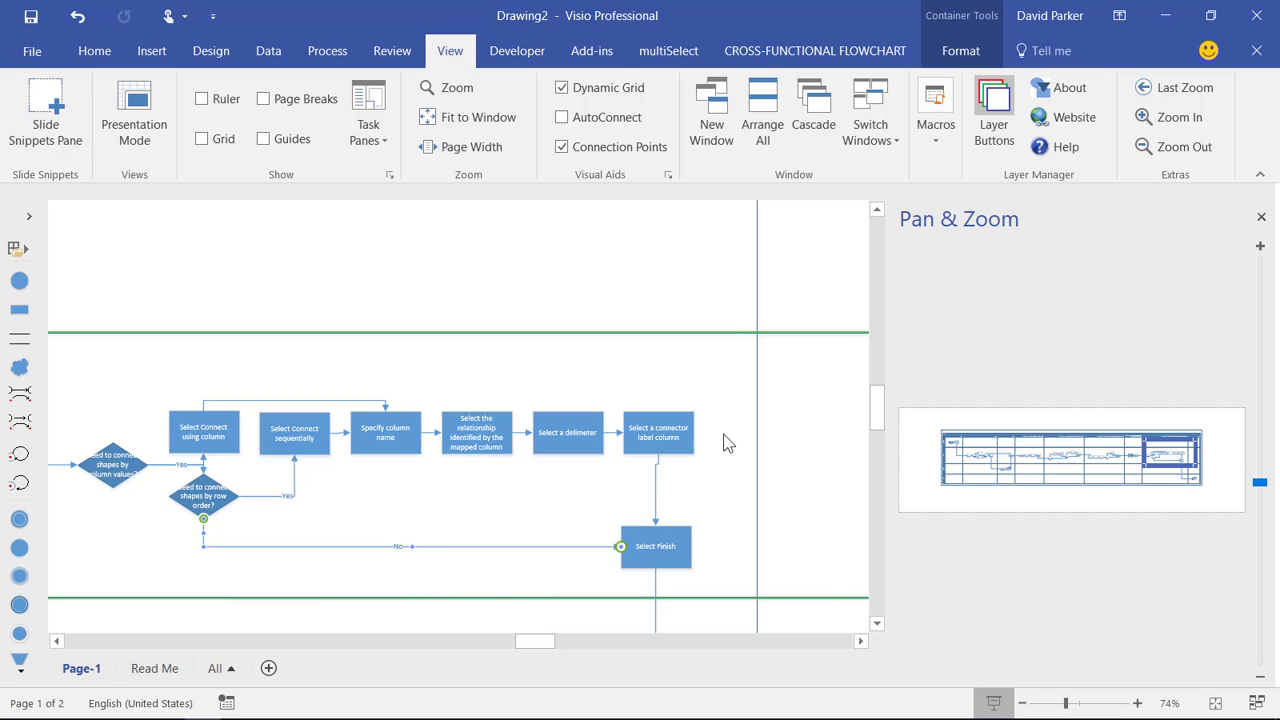
click(664, 546)
key(ctrl+z)
key(ctrl+z)
key(ctrl+z)
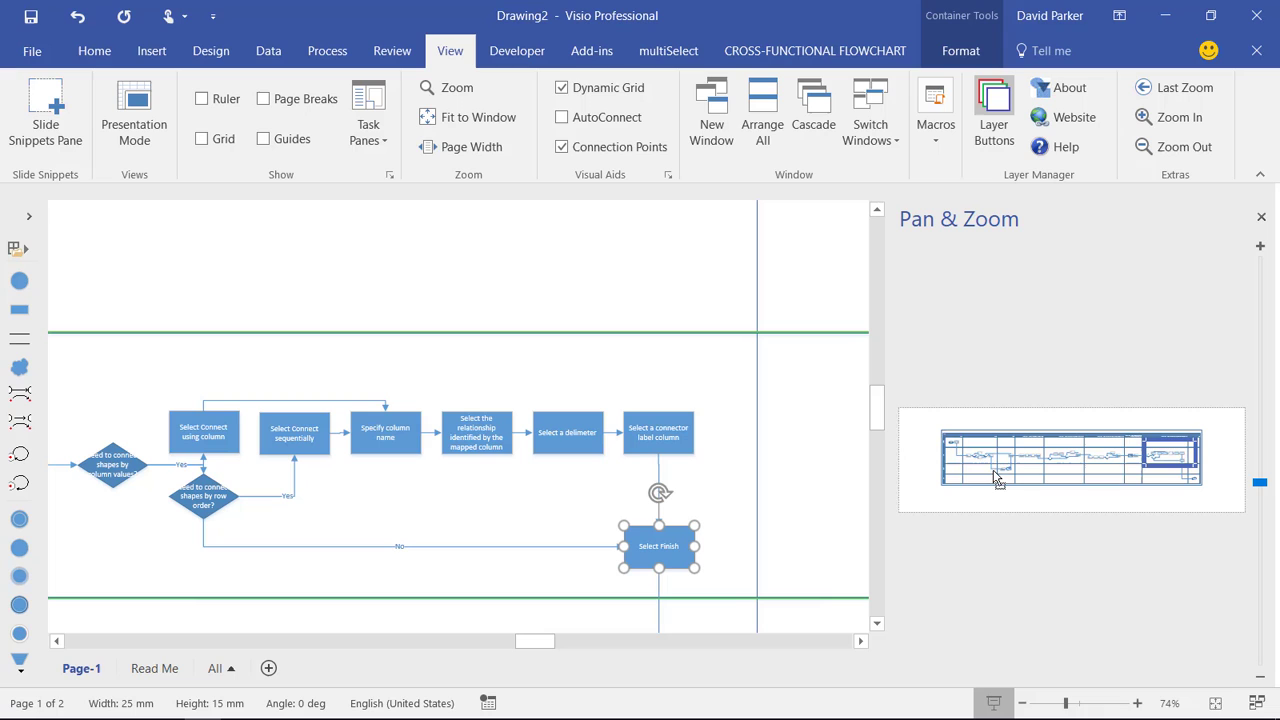
click(452, 496)
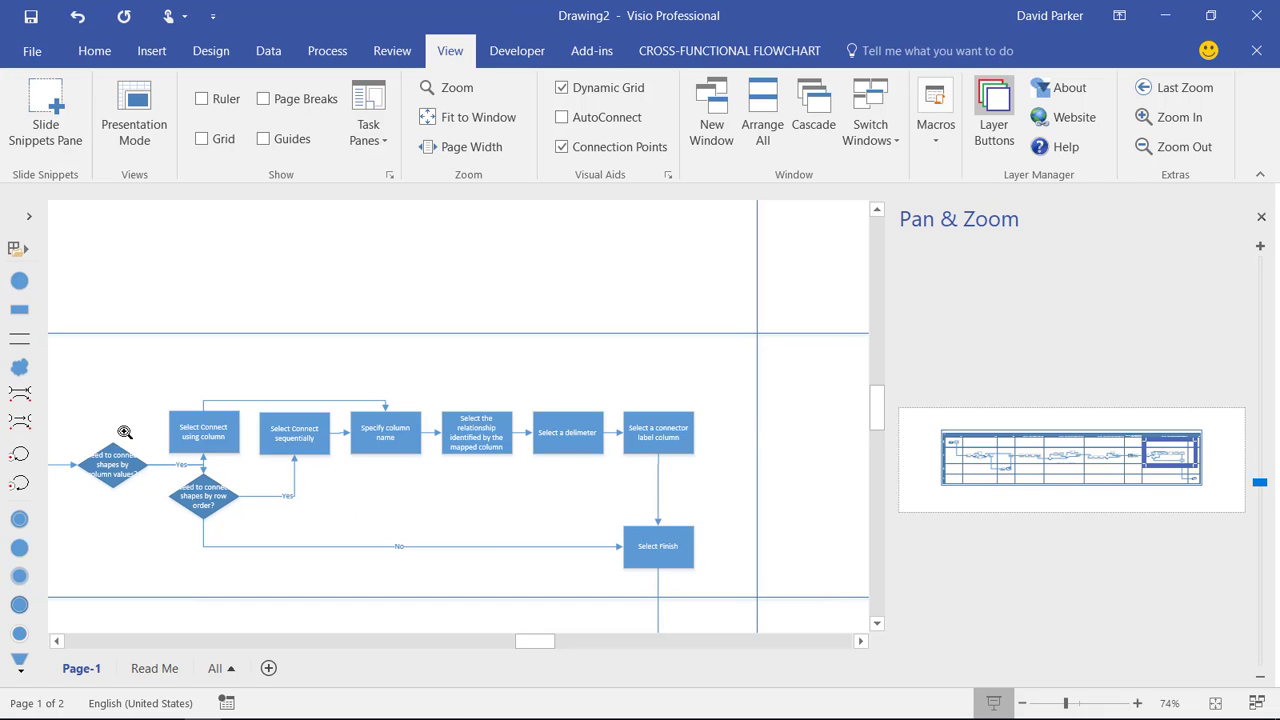
- Route the column-values decision's Yes from its top to Select Connect using column, No from its bottom
drag(268, 368, 63, 557)
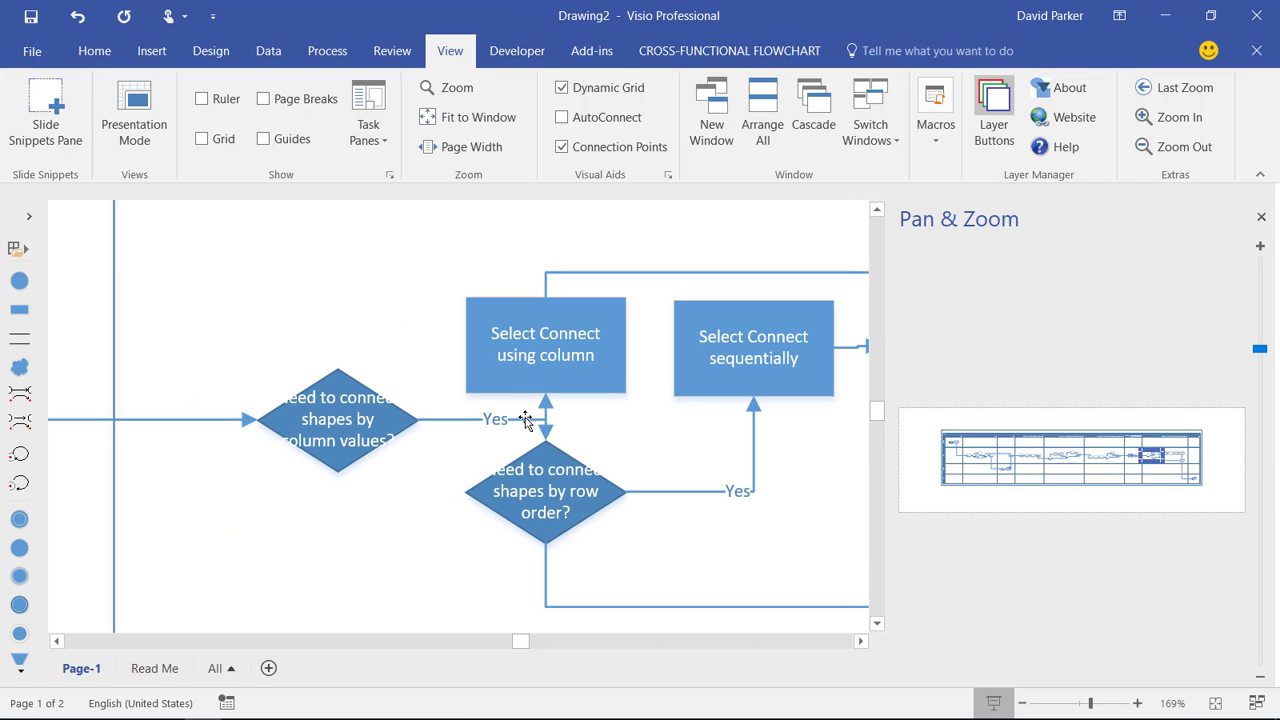
click(415, 422)
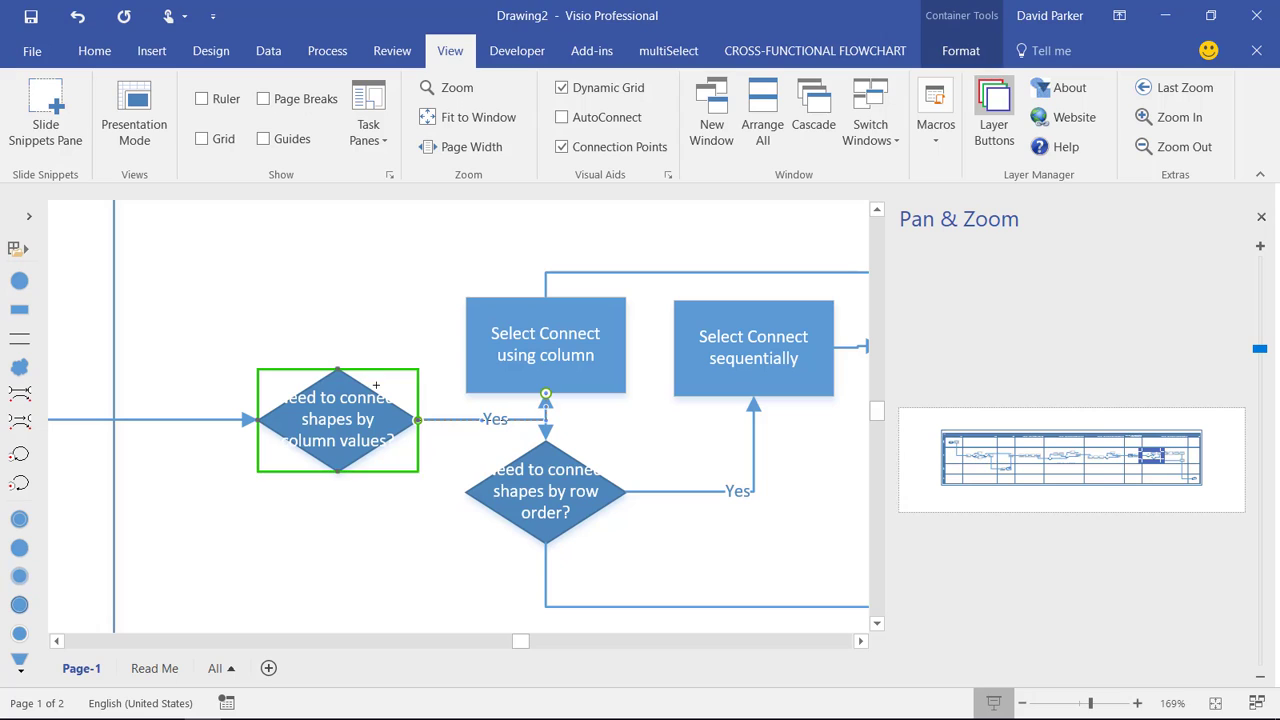
drag(333, 373, 468, 344)
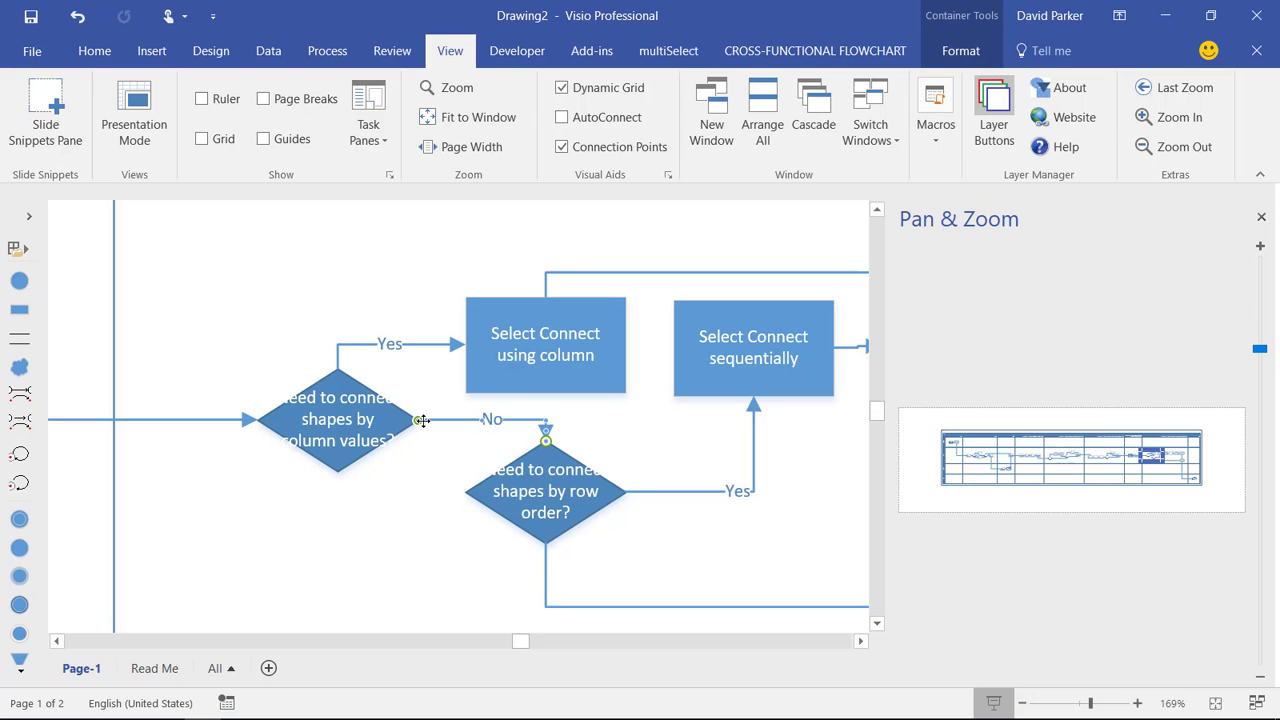
drag(417, 421, 338, 472)
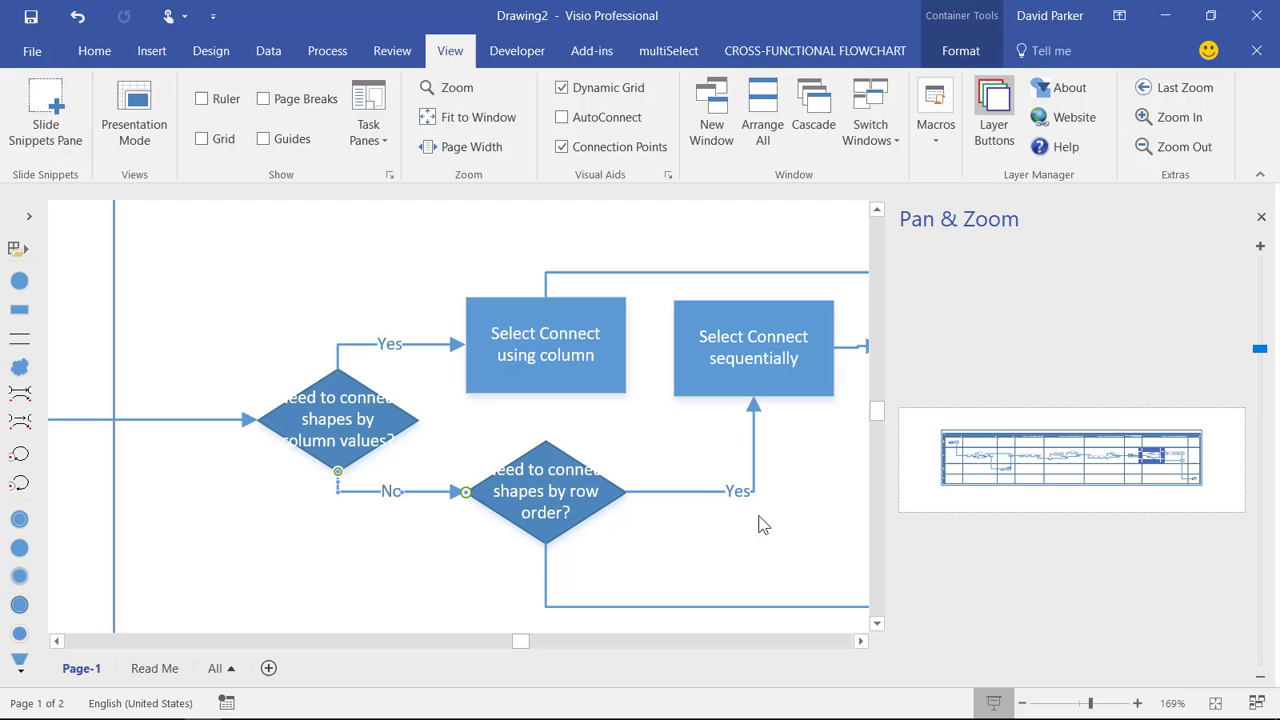
- Zoom and scroll around the right-hand steps to inspect the connectors near Select Finish
key(ctrl+shift+w)
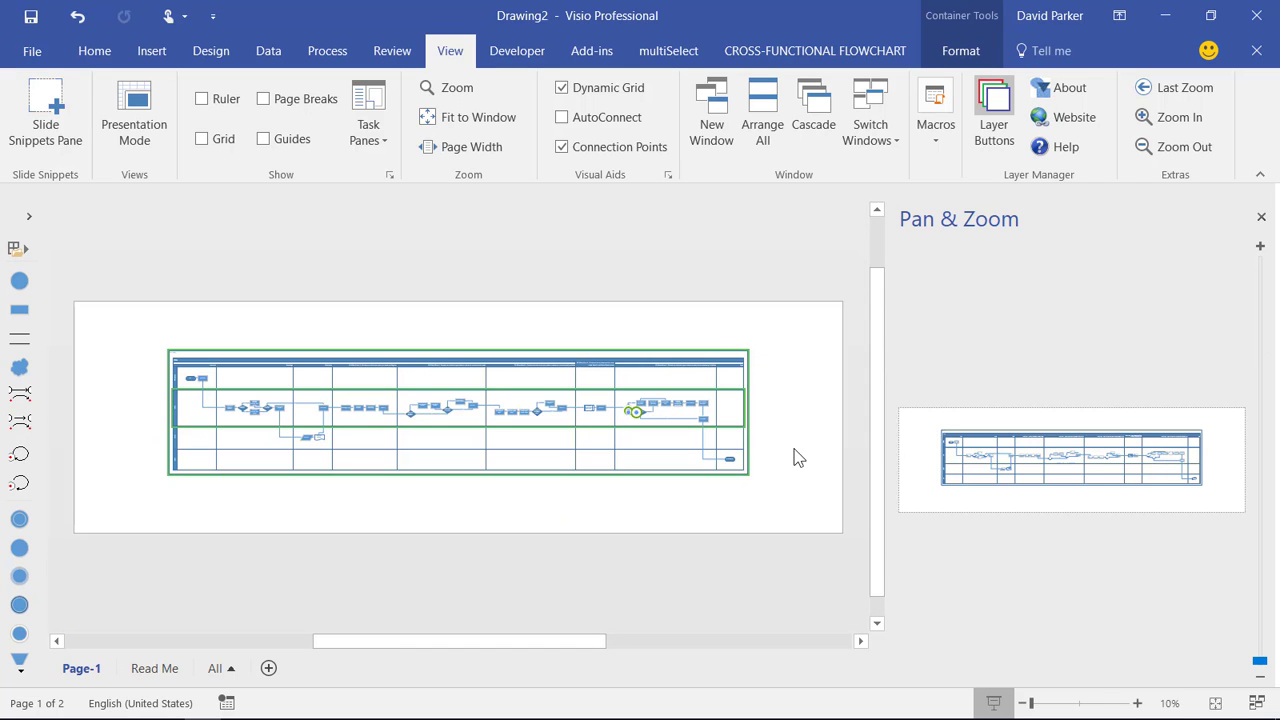
drag(620, 420, 728, 374)
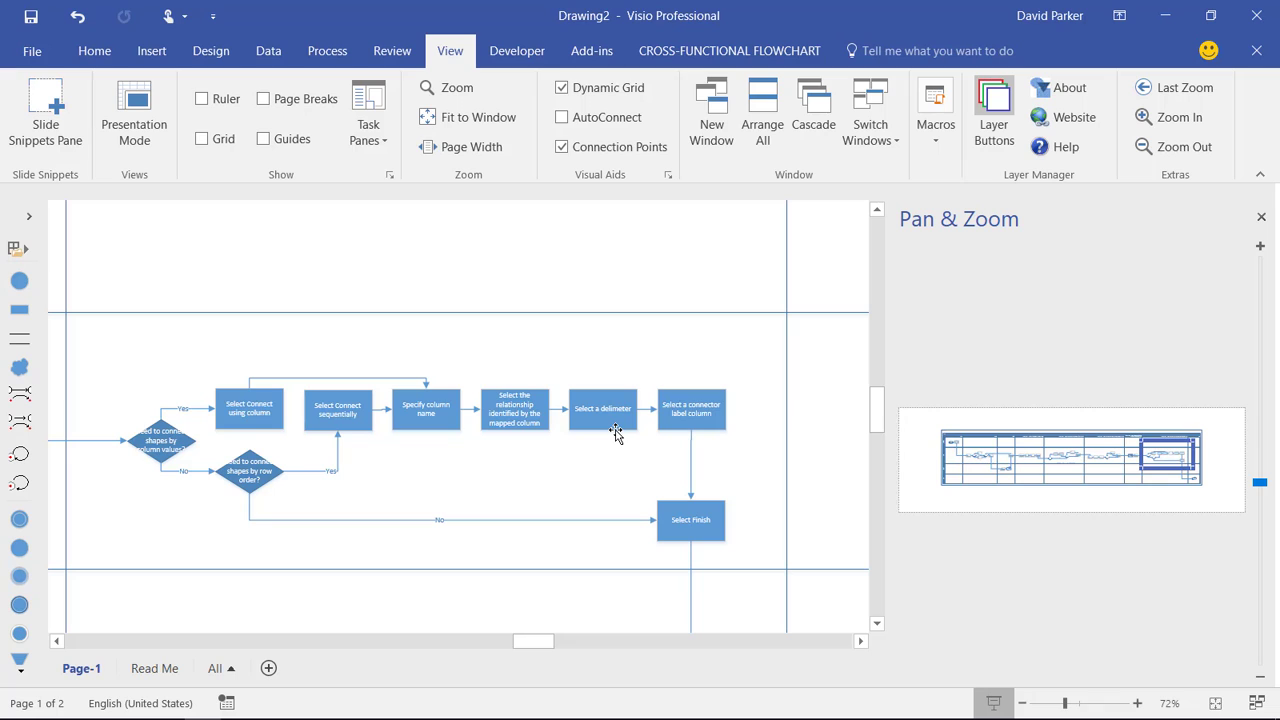
drag(790, 365, 580, 545)
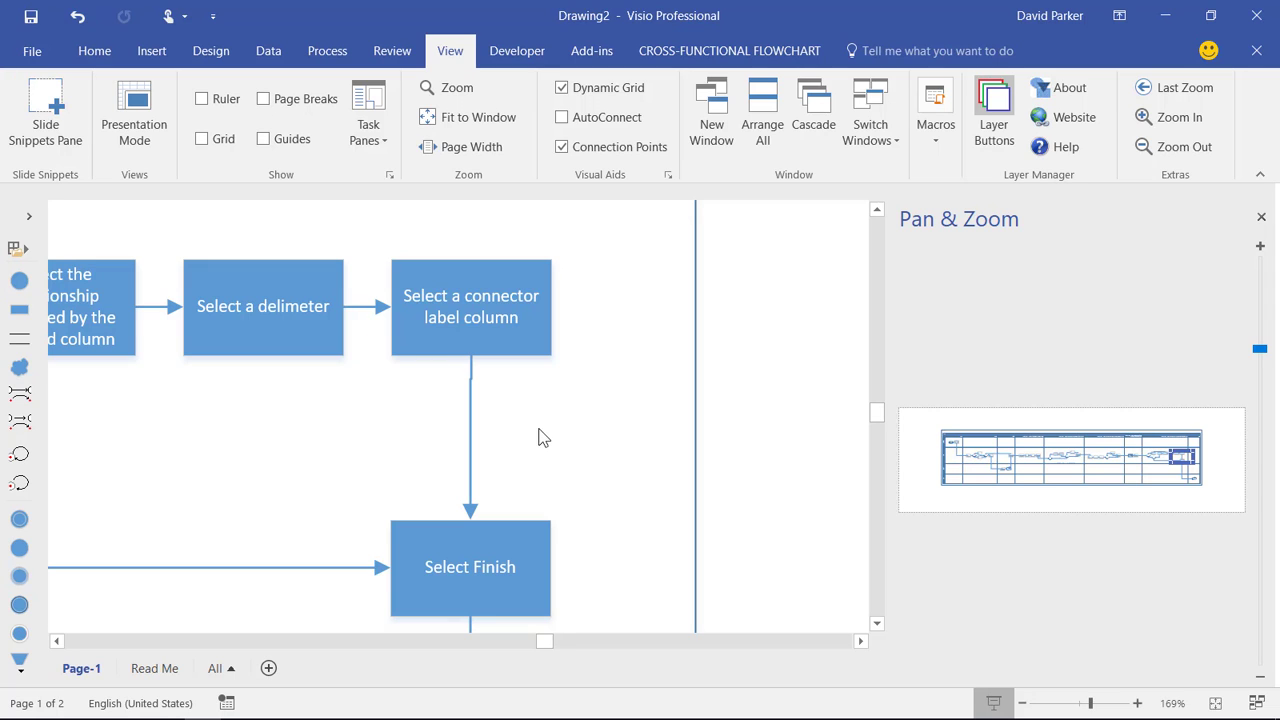
drag(551, 642, 545, 642)
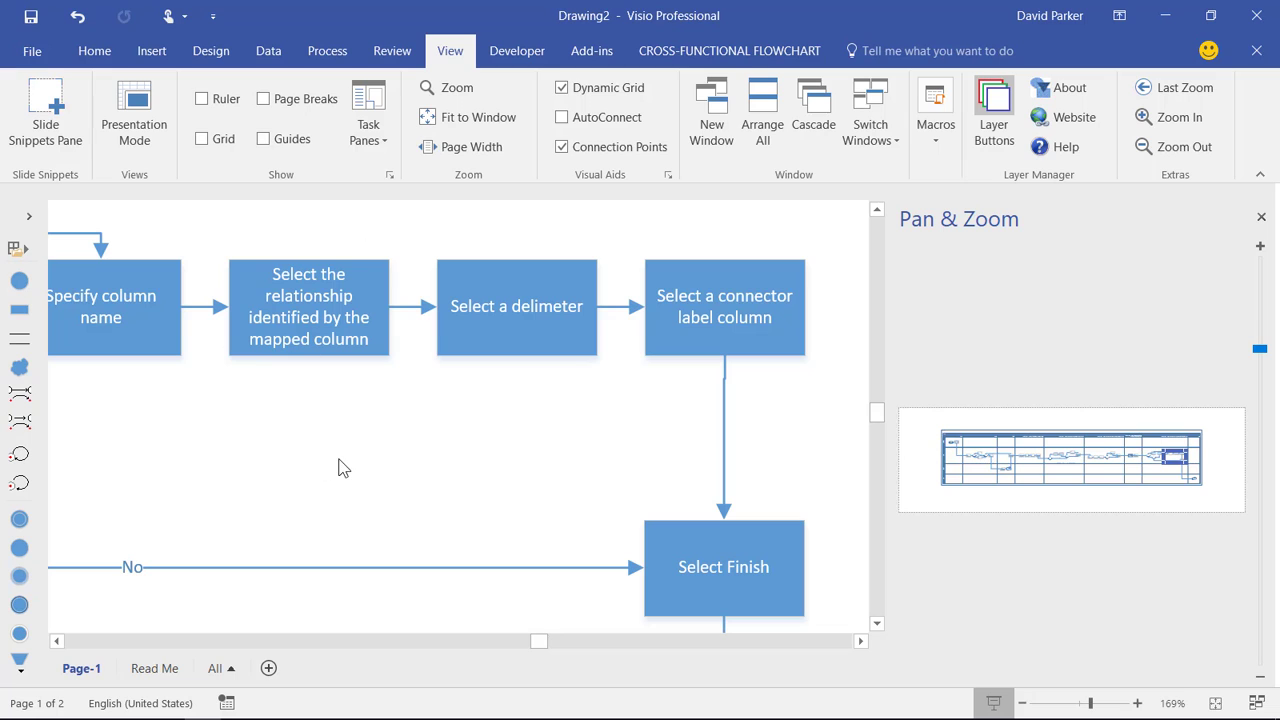
scroll(340, 467, down, 6)
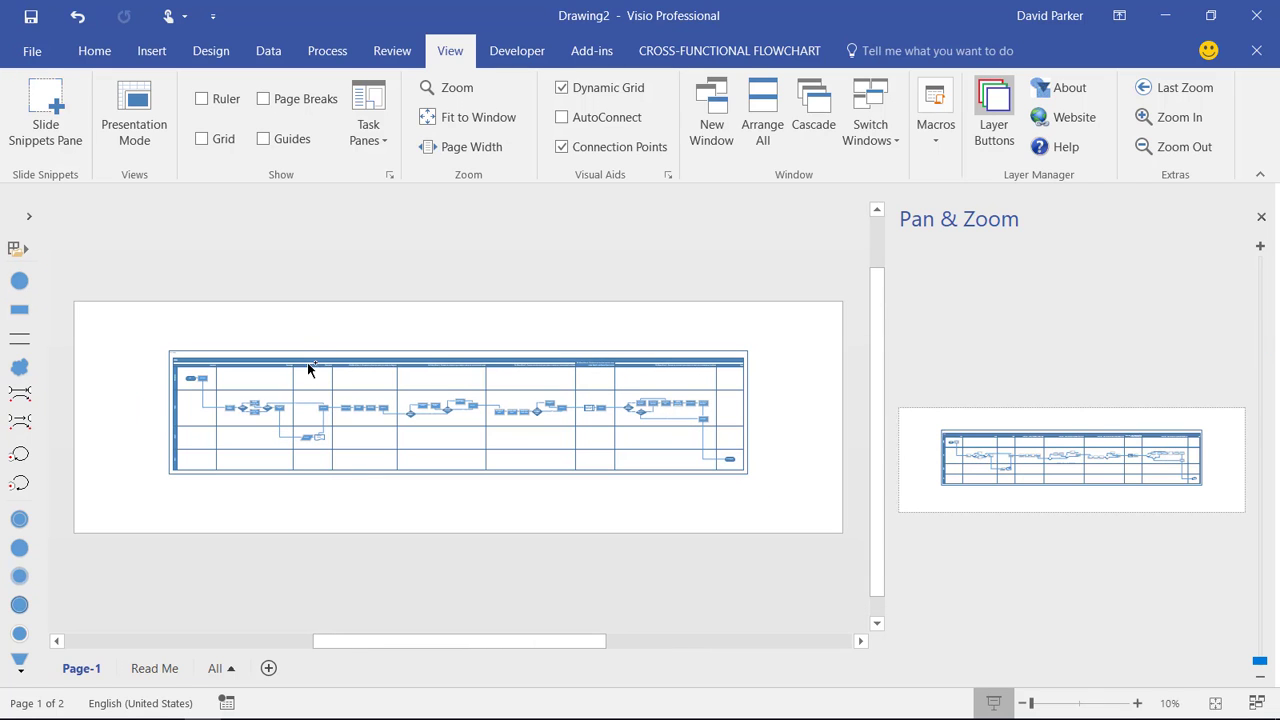
scroll(185, 330, up, 3)
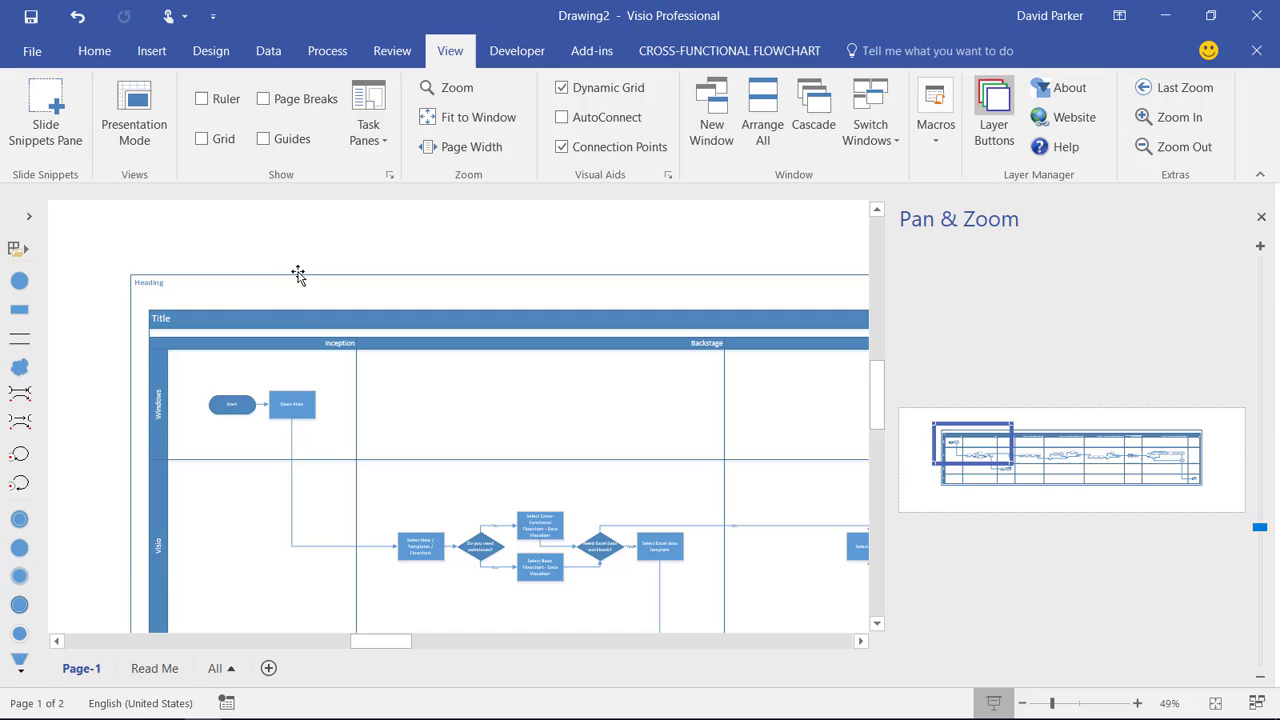
- Open the Data tab, zoom in on Start and Open Visio, and select Open Visio
click(297, 283)
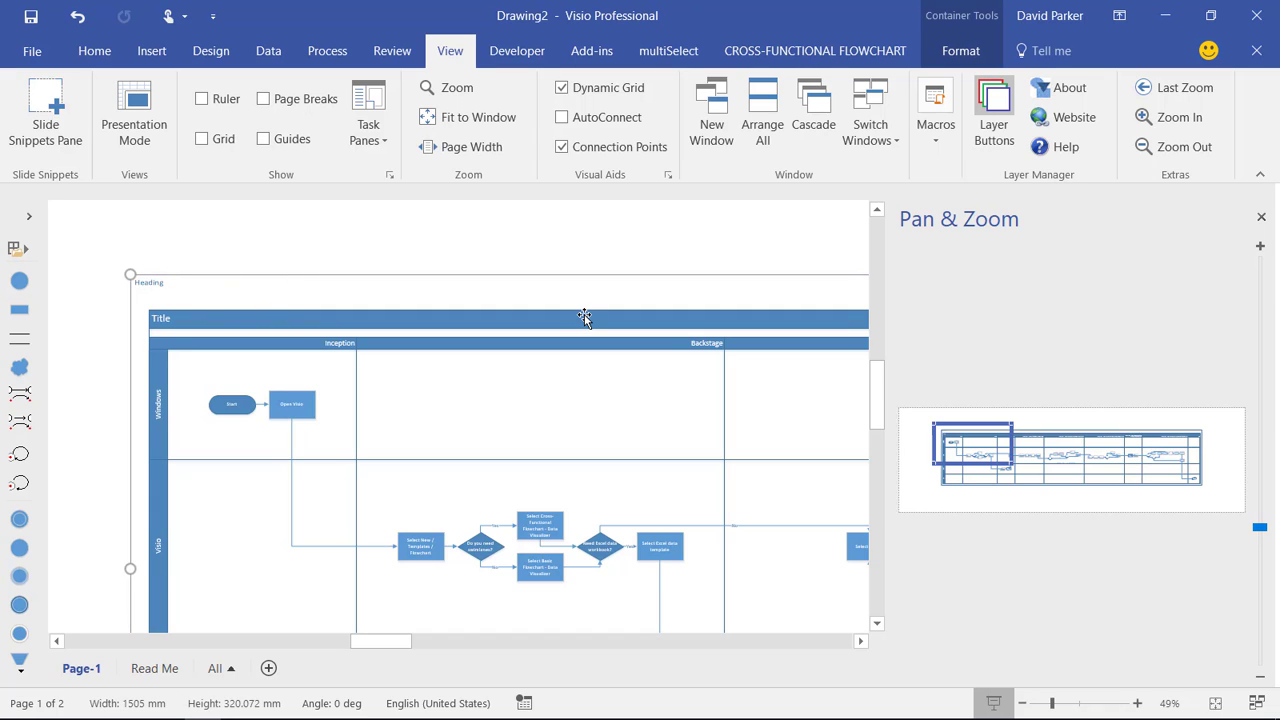
click(268, 54)
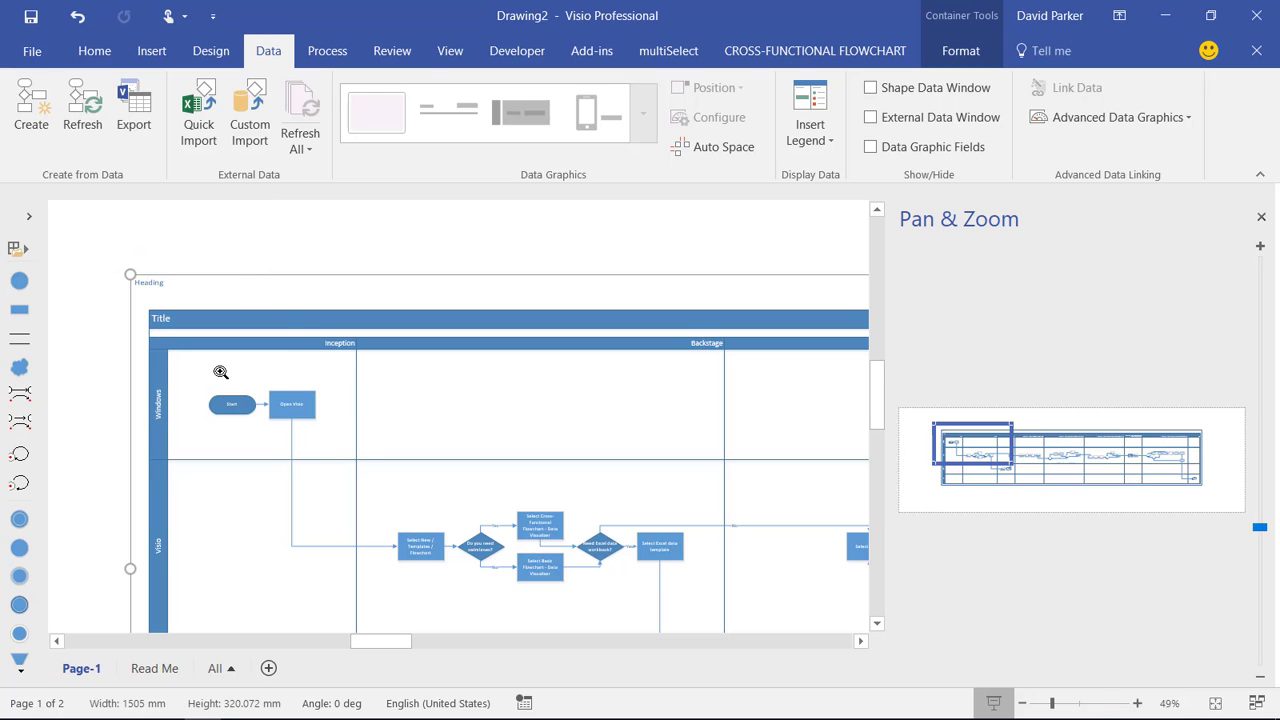
drag(220, 369, 370, 457)
click(425, 370)
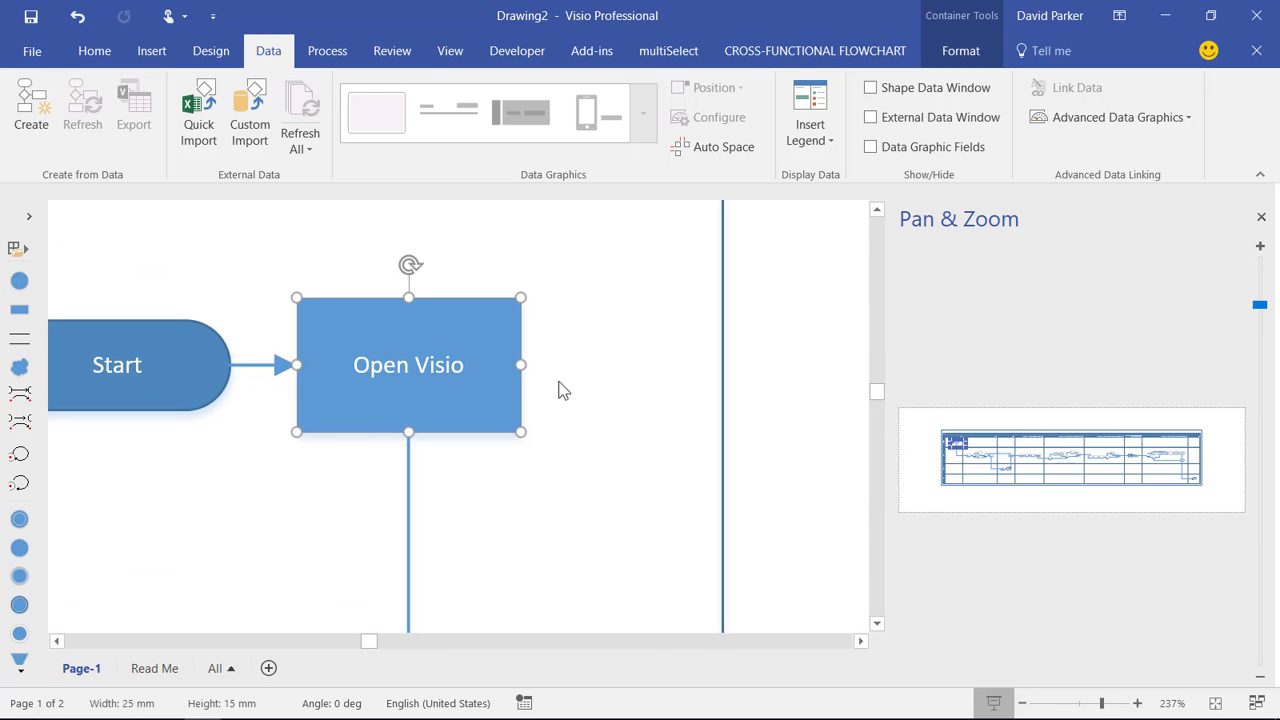
- Open the Shape Data window showing Open Visio's P002, Windows and Inception values
click(443, 52)
click(369, 135)
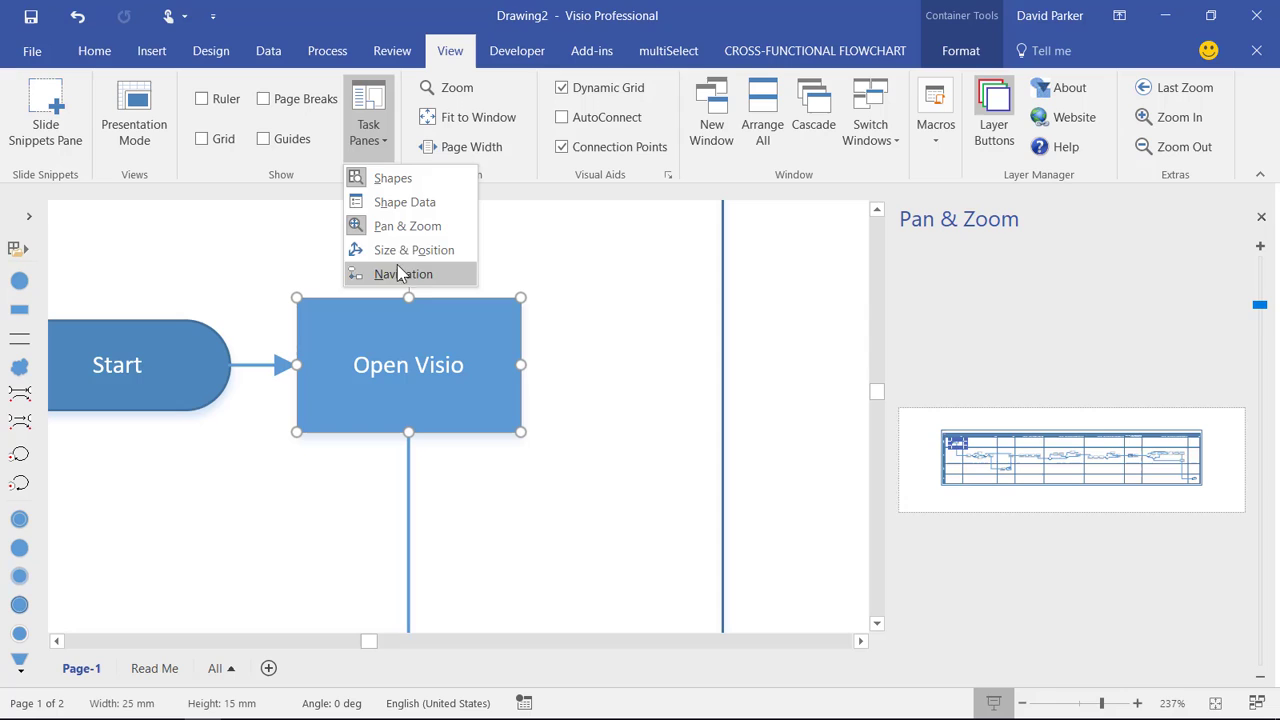
click(406, 203)
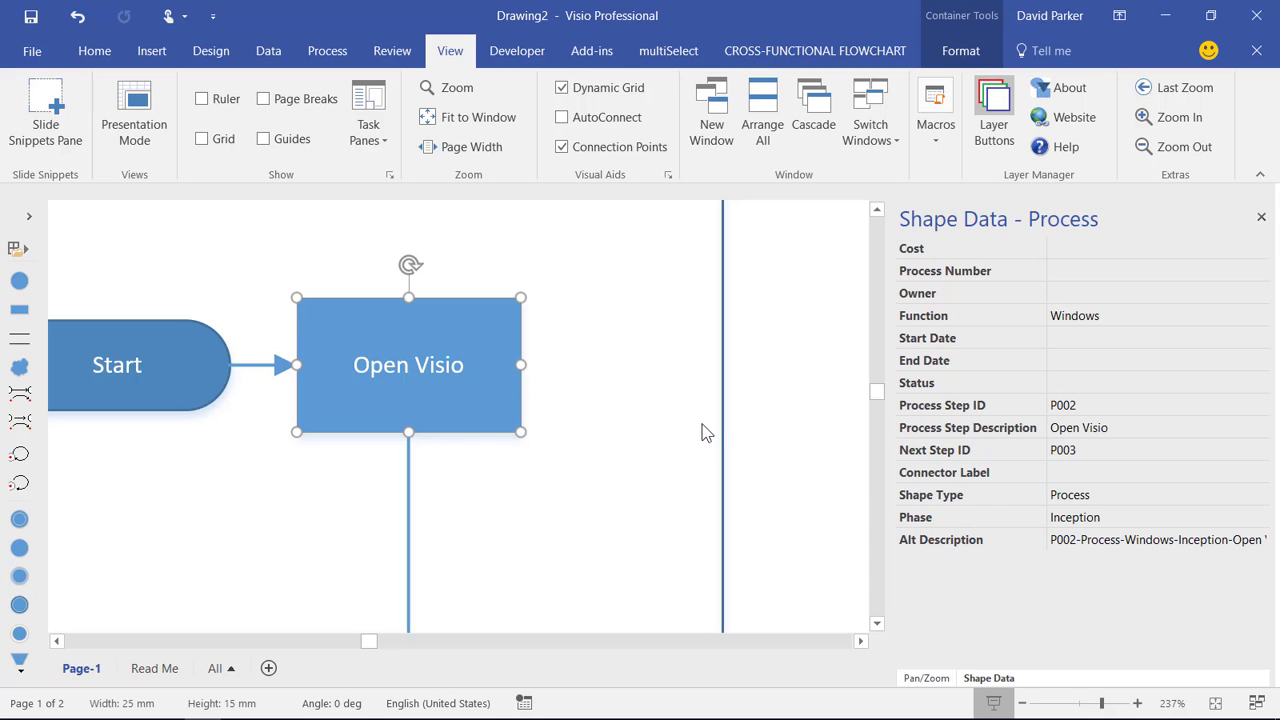
key(alt)
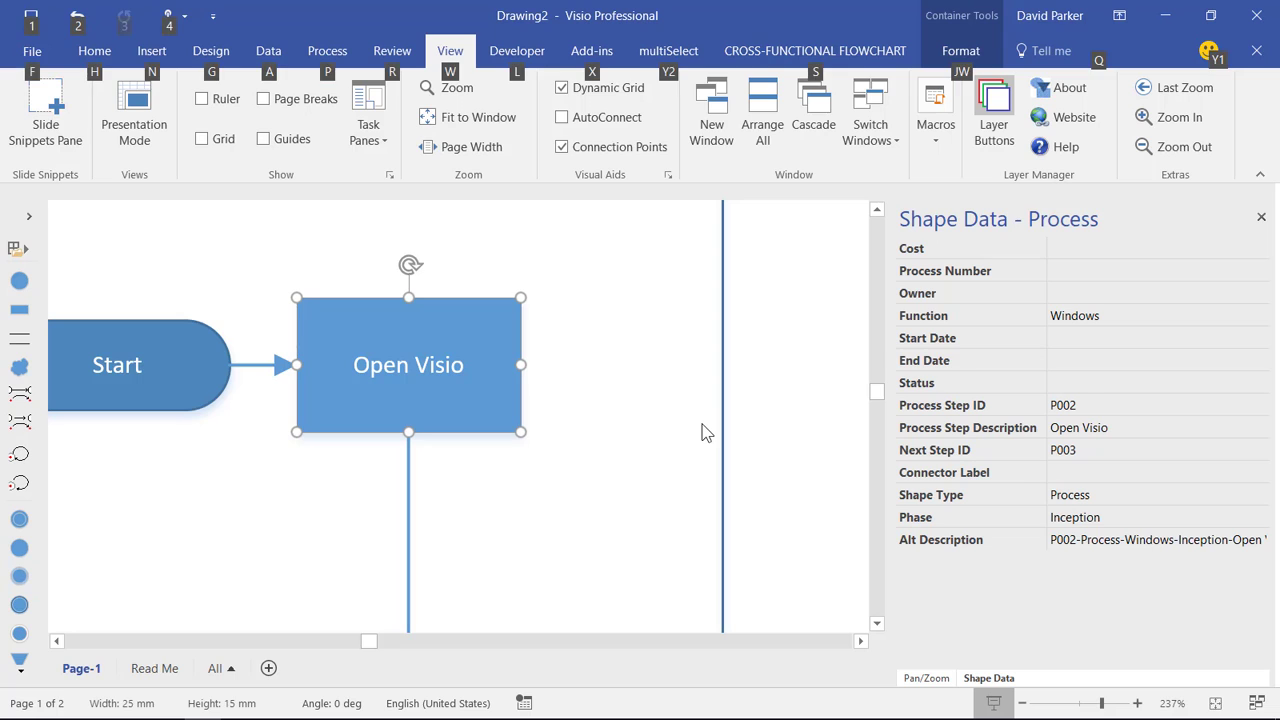